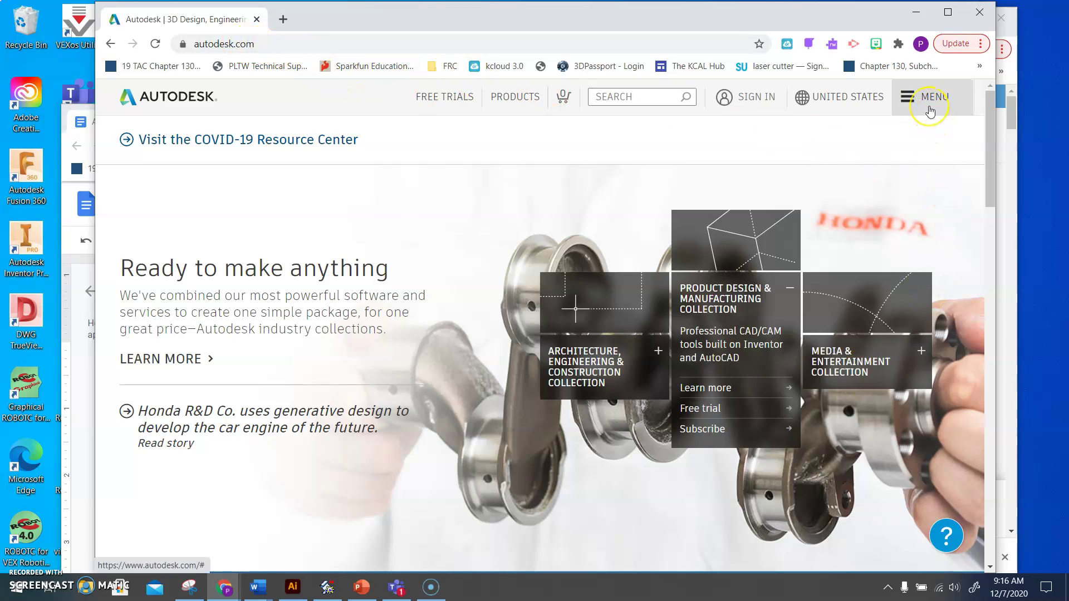
Maximise Chrome, open the Autodesk site menu, and choose Students and Educators.
left_click(948, 11)
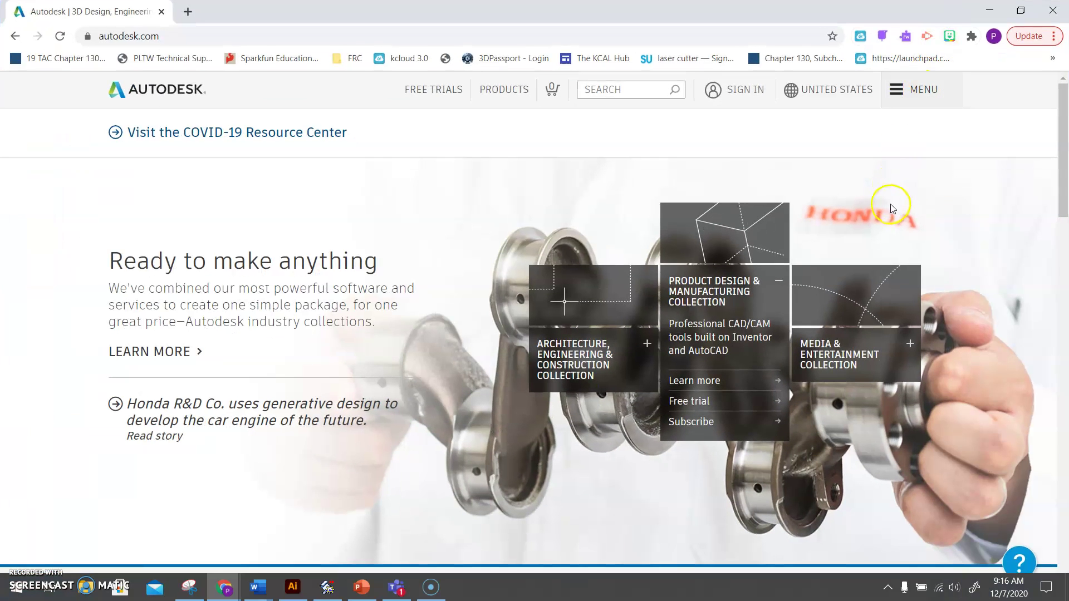
left_click(919, 96)
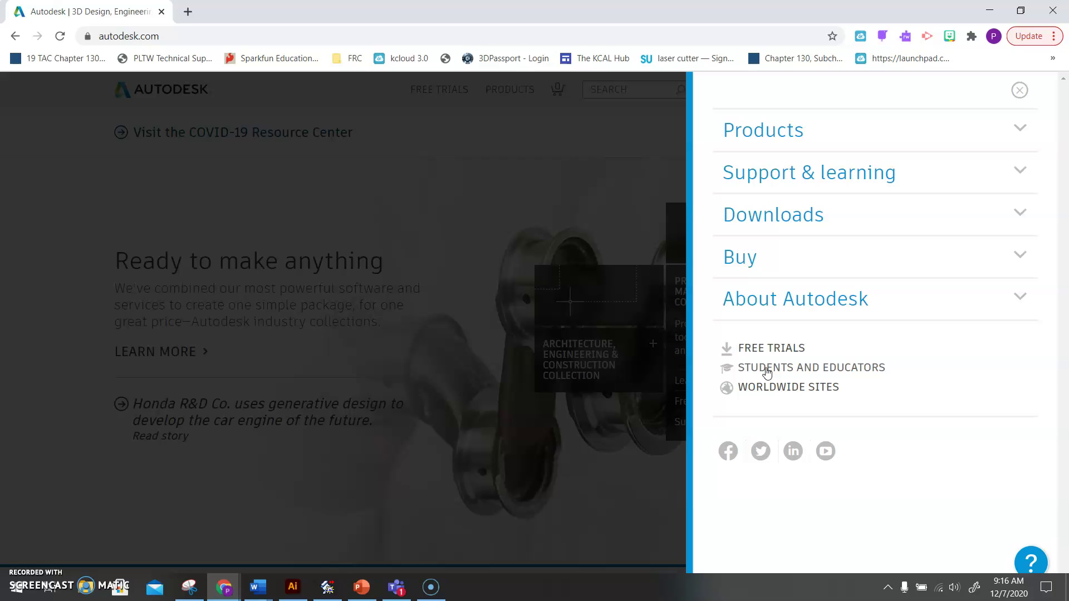
left_click(767, 369)
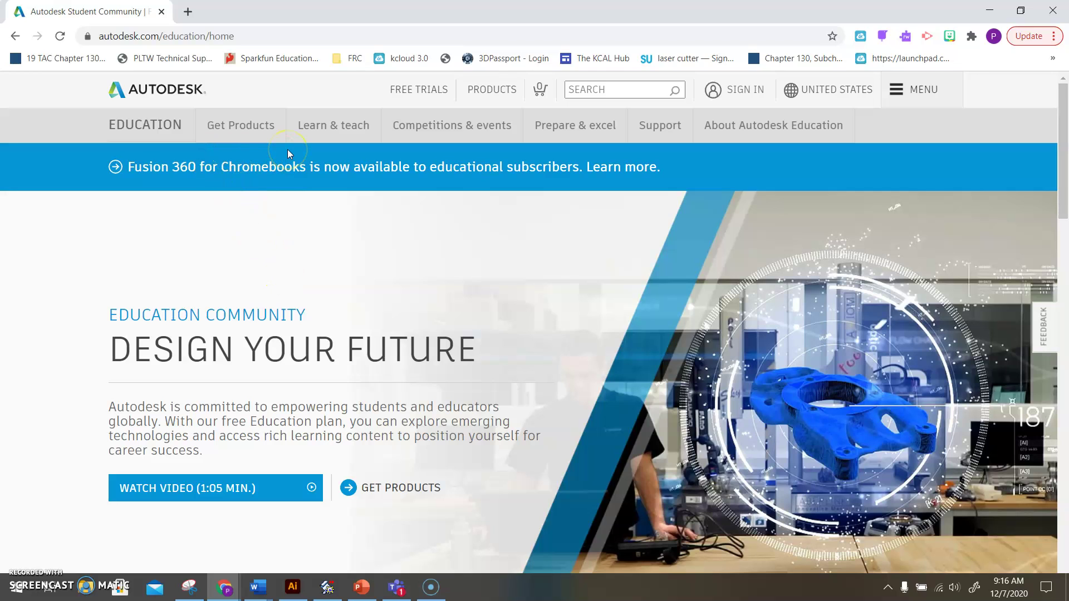
Go to the Education products page and start the Get Products sign-up for educational access.
left_click(244, 133)
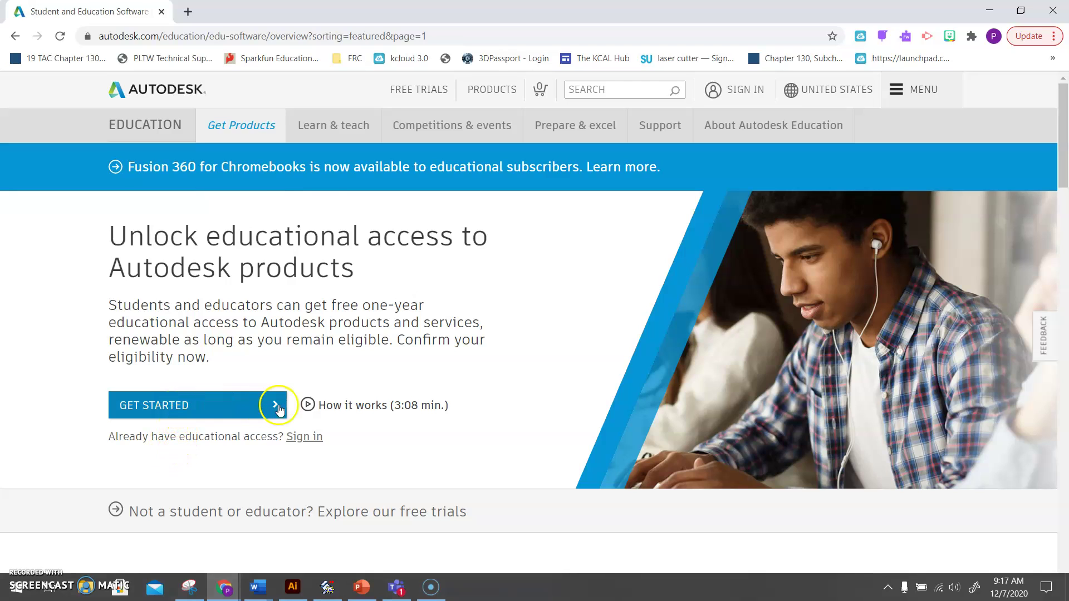
left_click(234, 411)
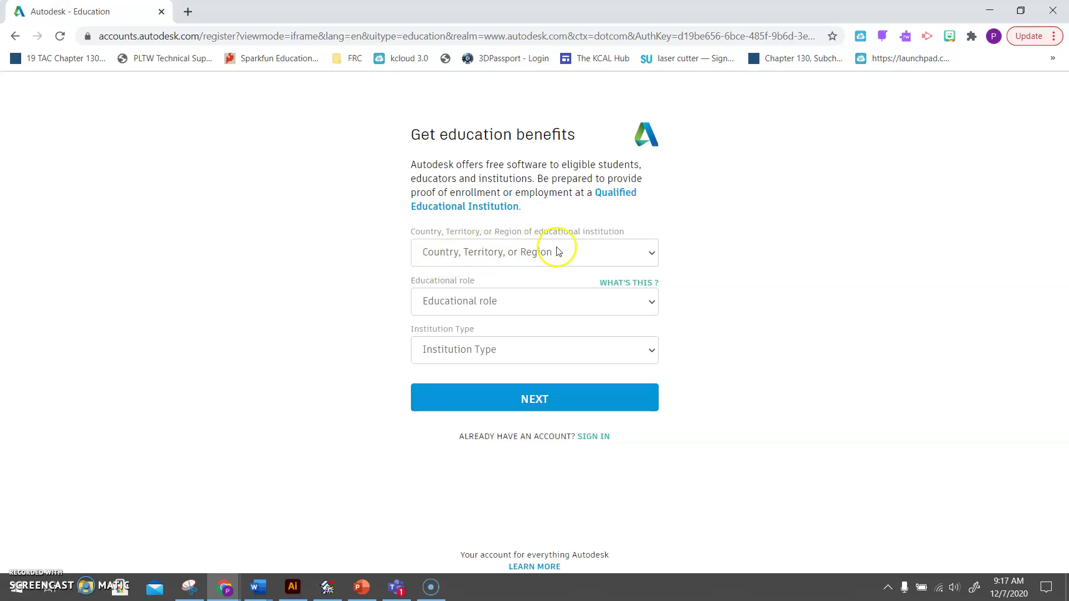
Set country to United States, role to Student, and institution type to High School/Secondary.
left_click(579, 252)
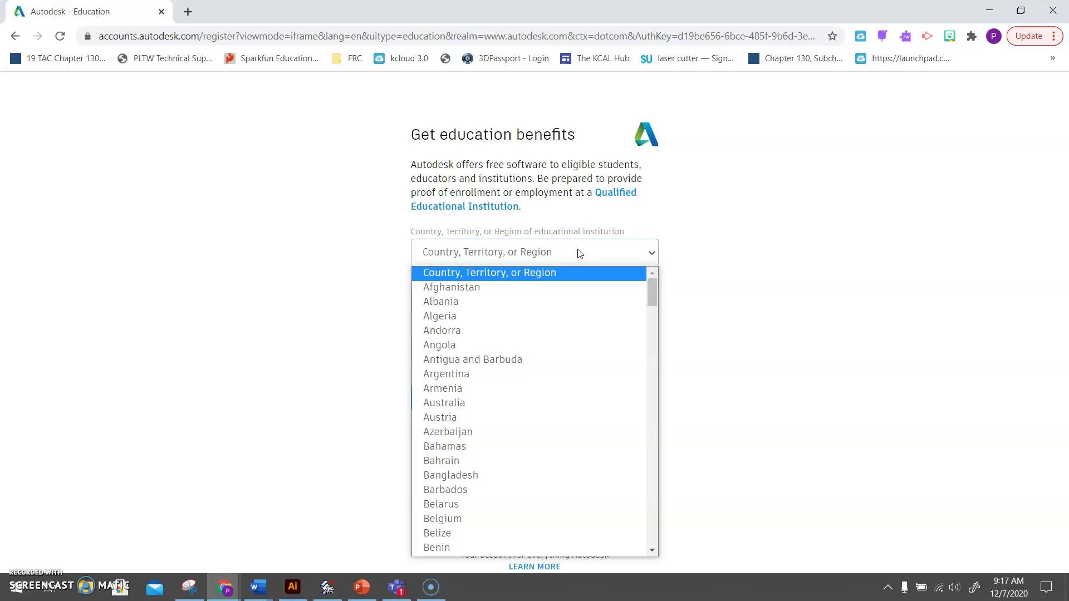
type("un")
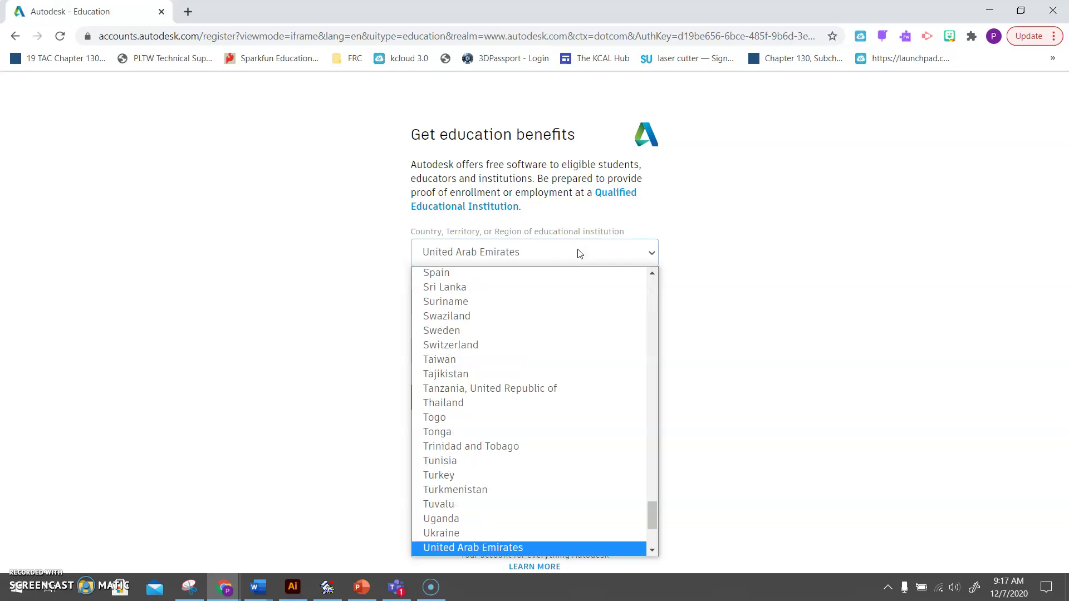
scroll(457, 498, "down", 4)
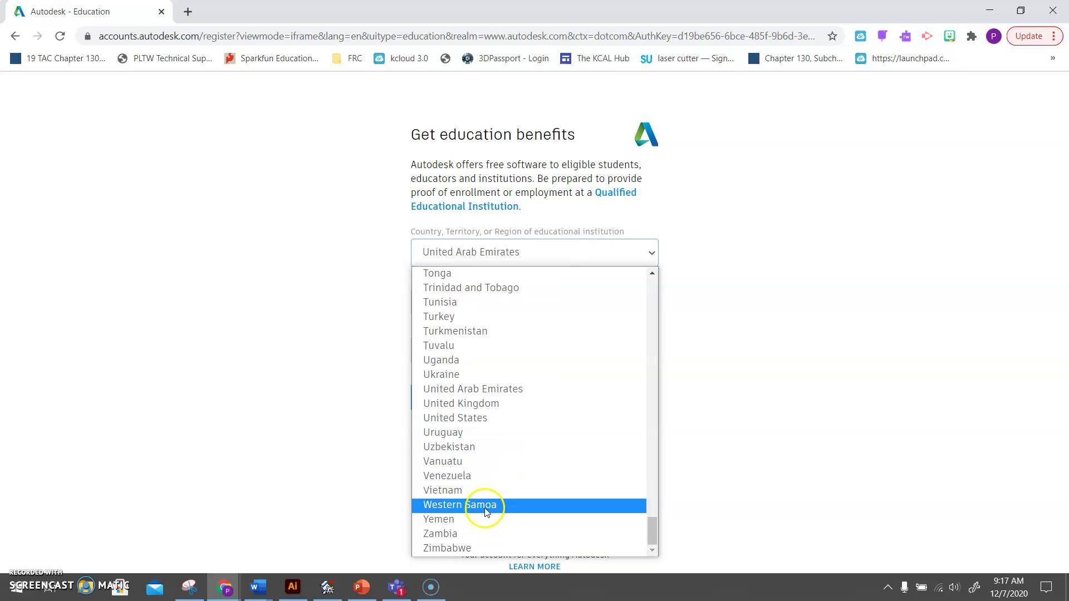
left_click(491, 418)
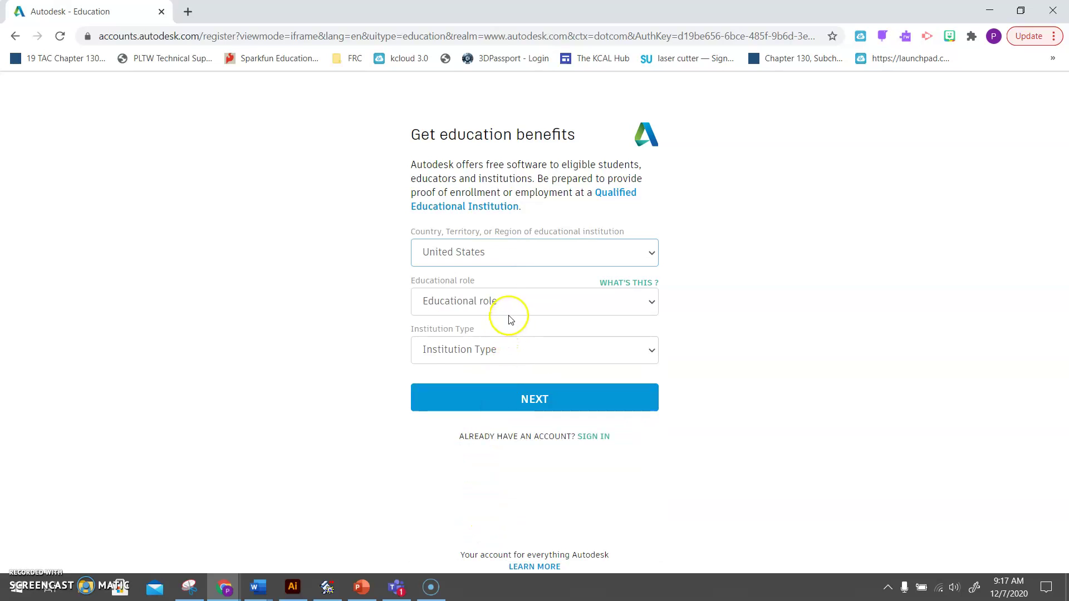
left_click(509, 309)
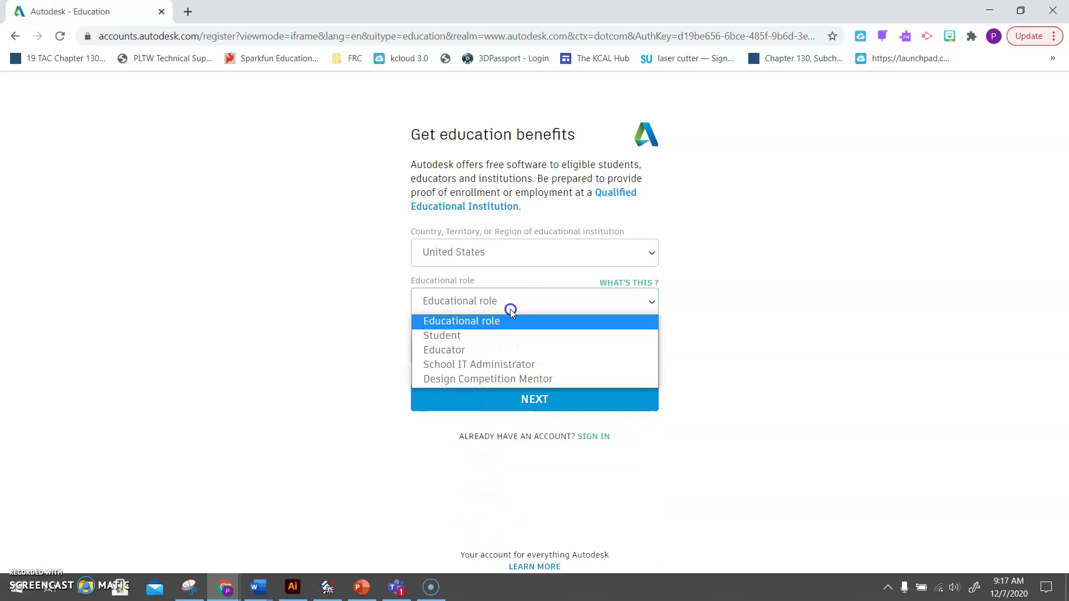
left_click(502, 336)
left_click(500, 346)
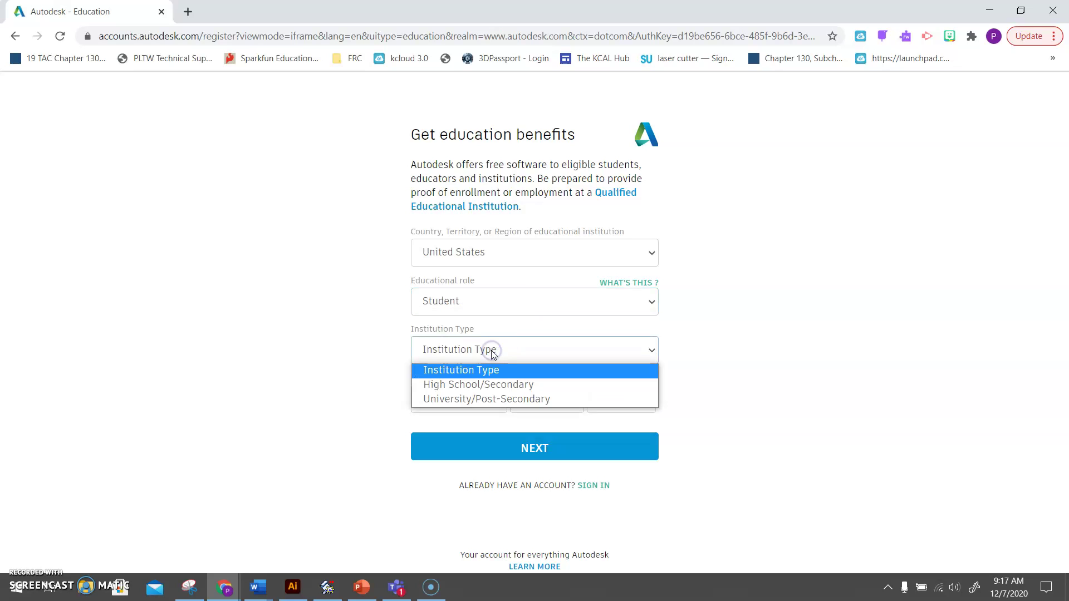
left_click(483, 385)
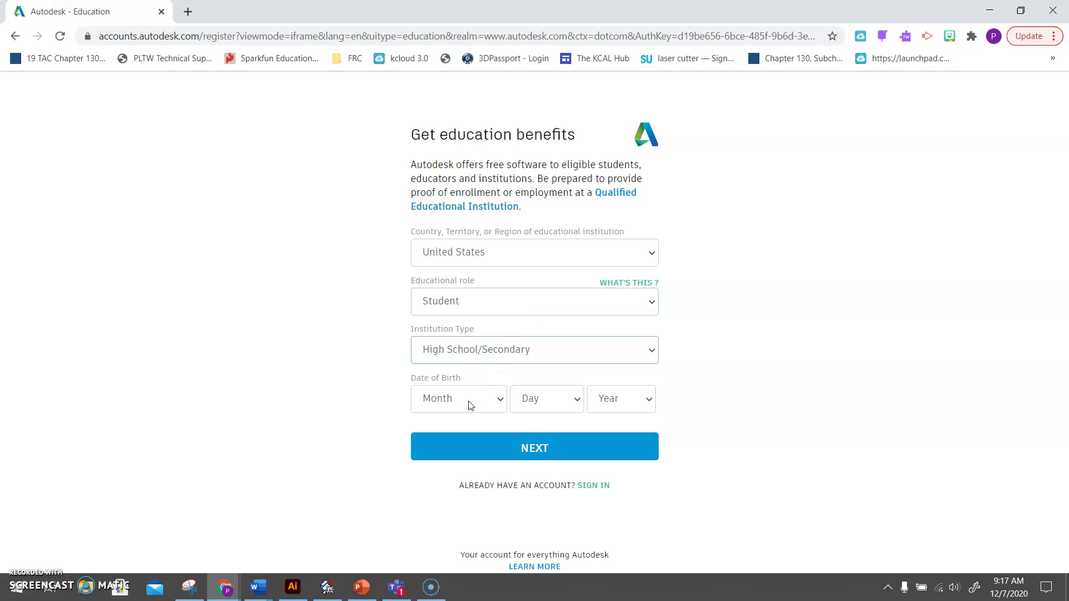
Enter the birth date January 1, 2004 and continue to account creation.
left_click(469, 405)
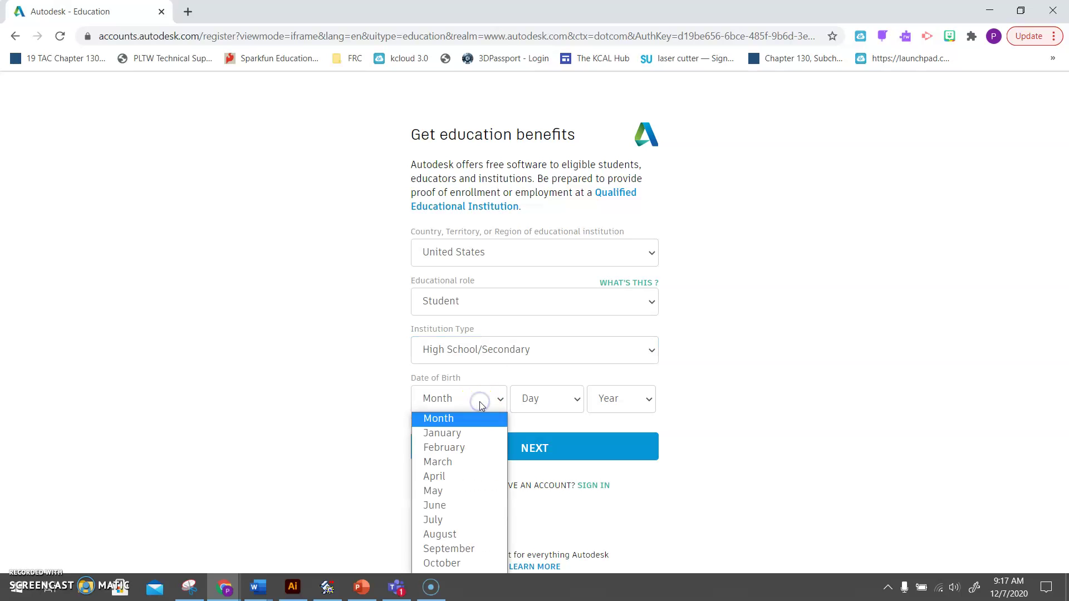
left_click(464, 434)
left_click_drag(533, 397, 543, 116)
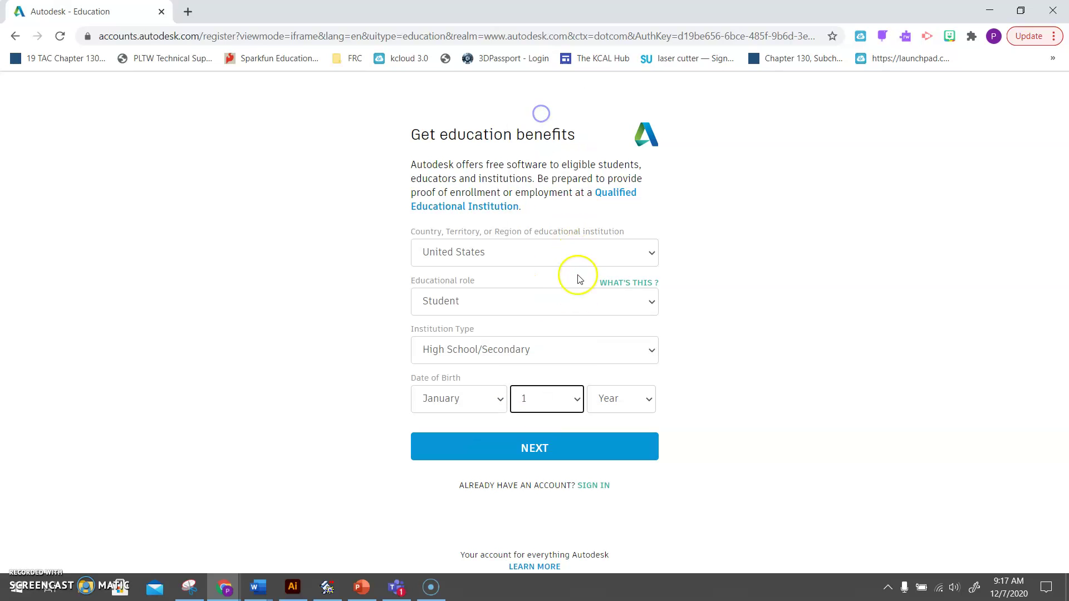
left_click(610, 399)
left_click_drag(611, 397, 617, 332)
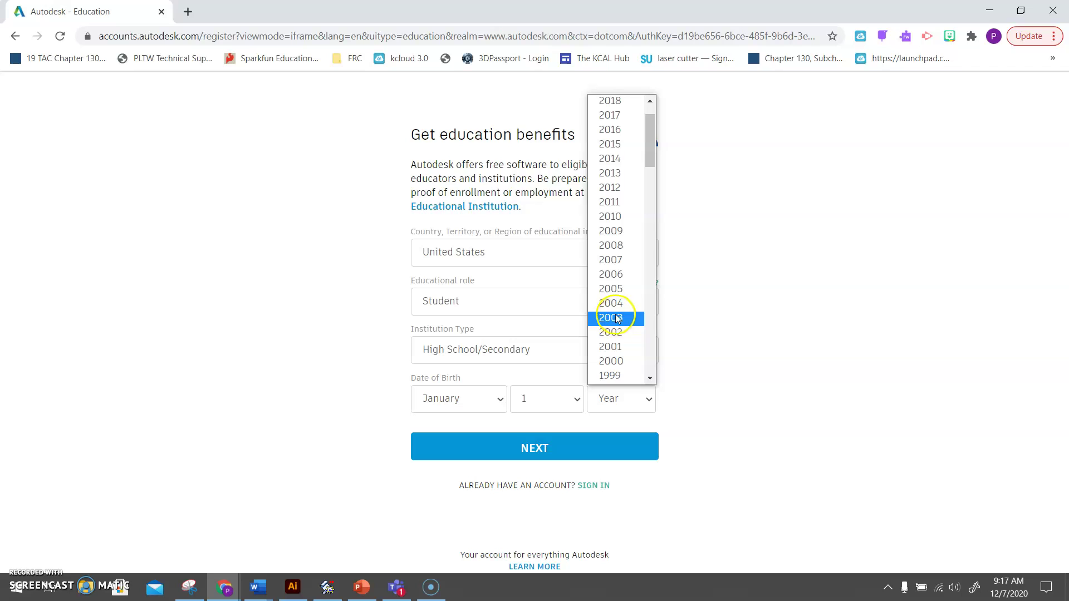
left_click(617, 312)
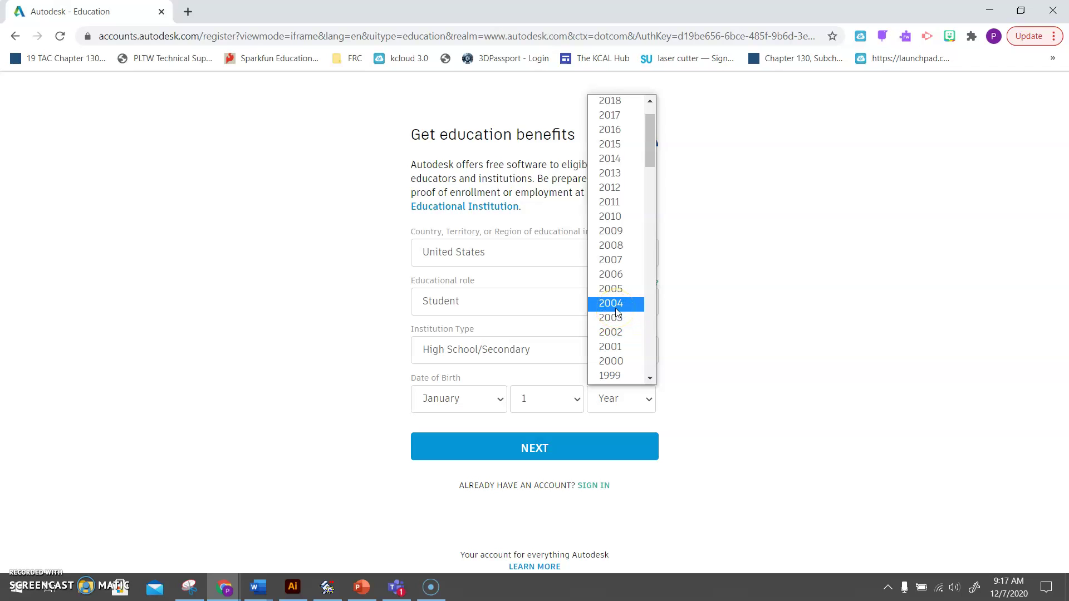
left_click(617, 312)
left_click(518, 452)
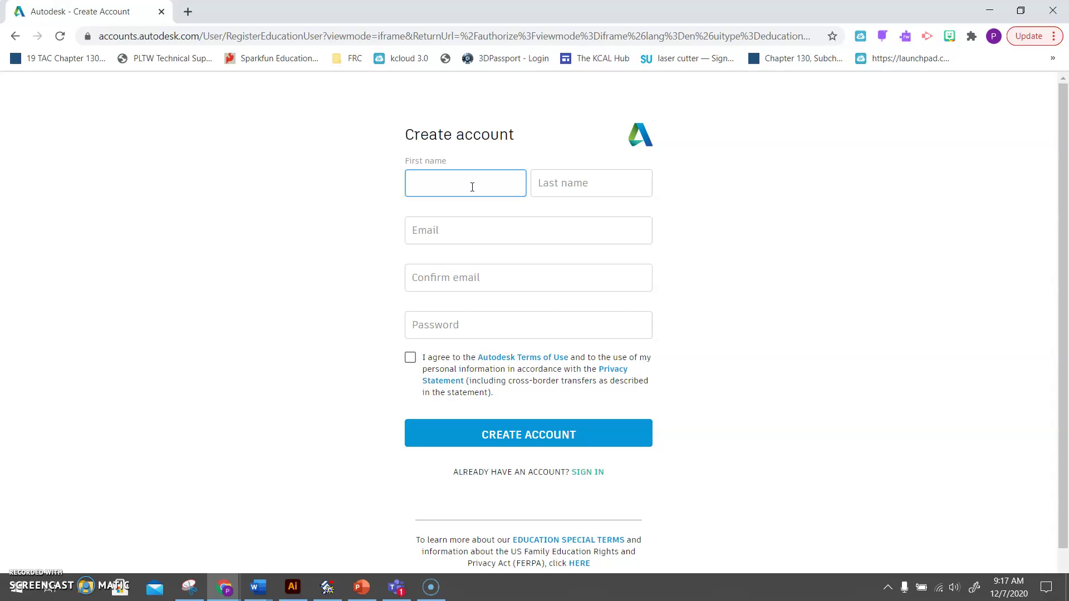
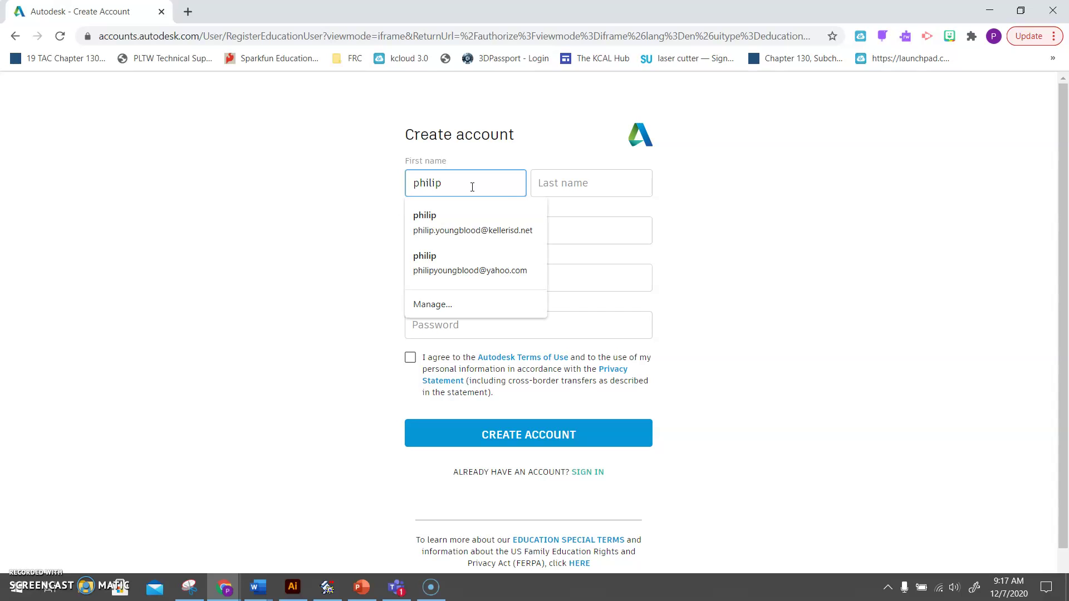
Enter the first and last name and a new account e-mail, replacing rejected saved addresses.
key("Tab")
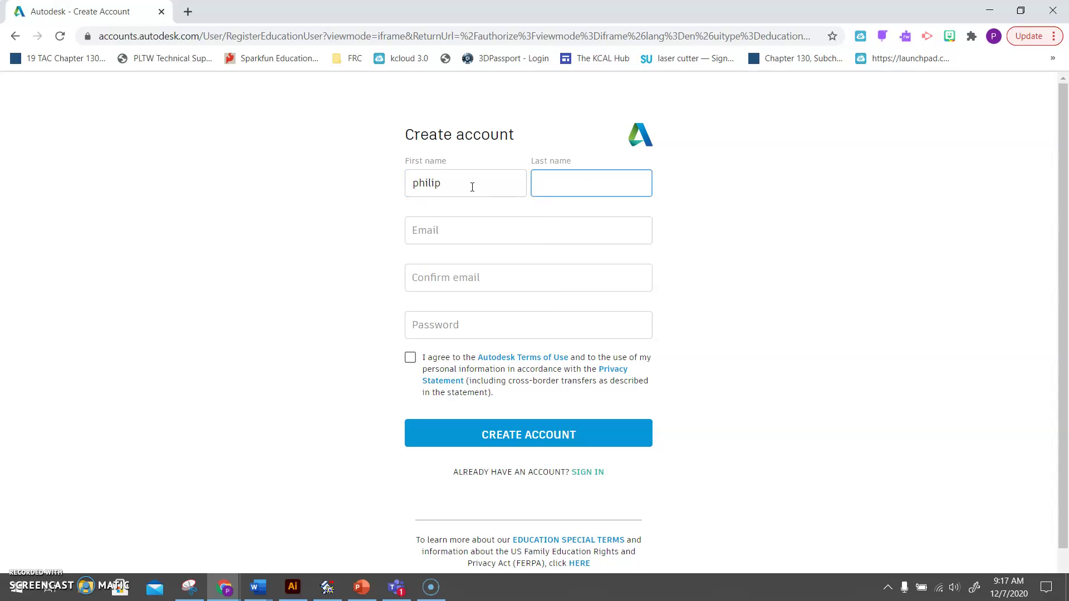
key("Tab")
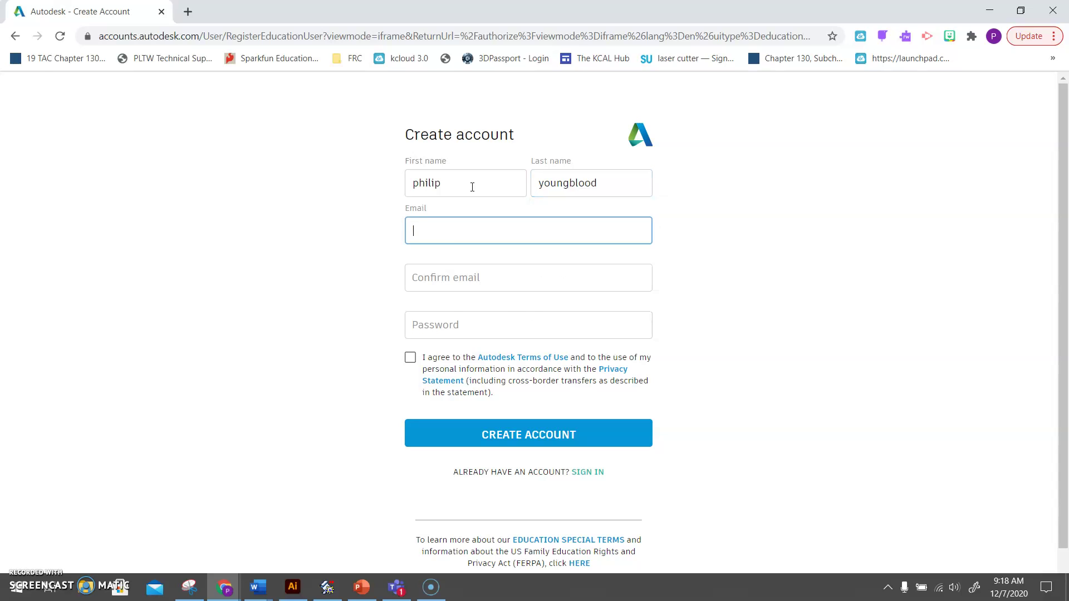
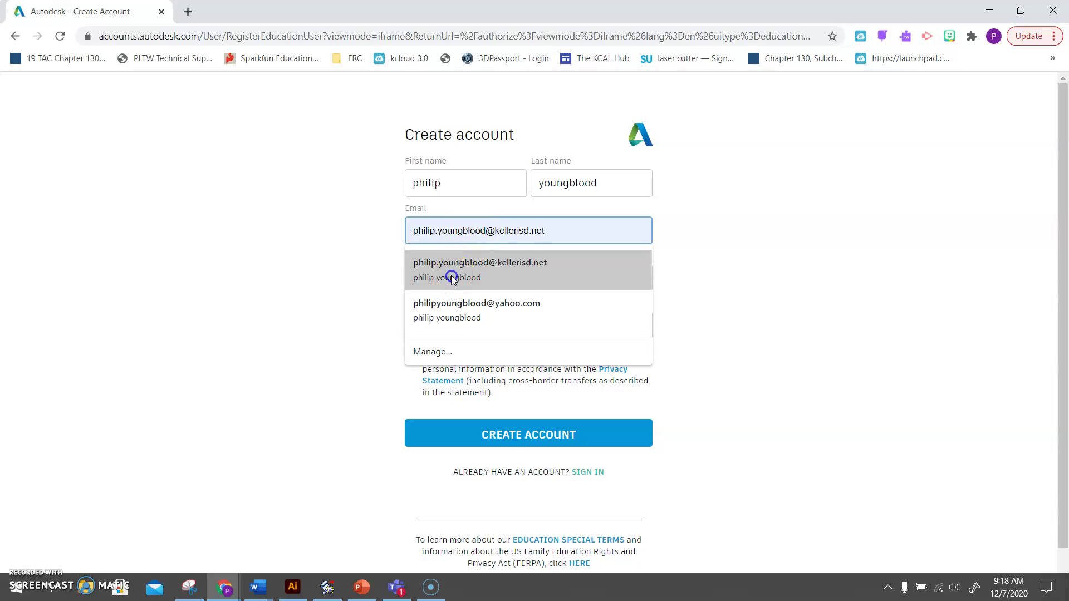
left_click(451, 276)
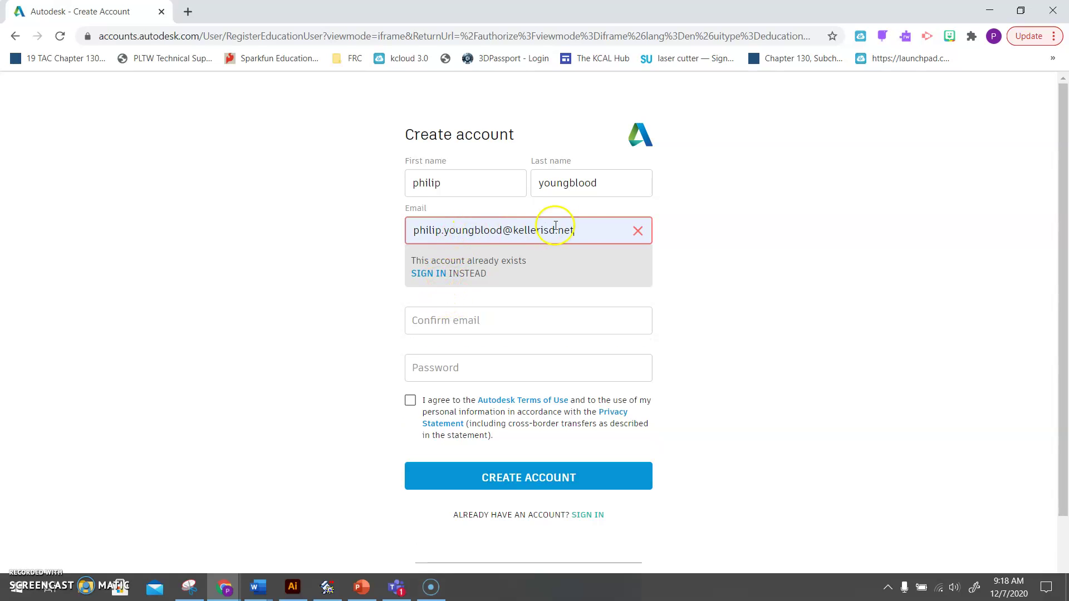
left_click(637, 231)
left_click(508, 228)
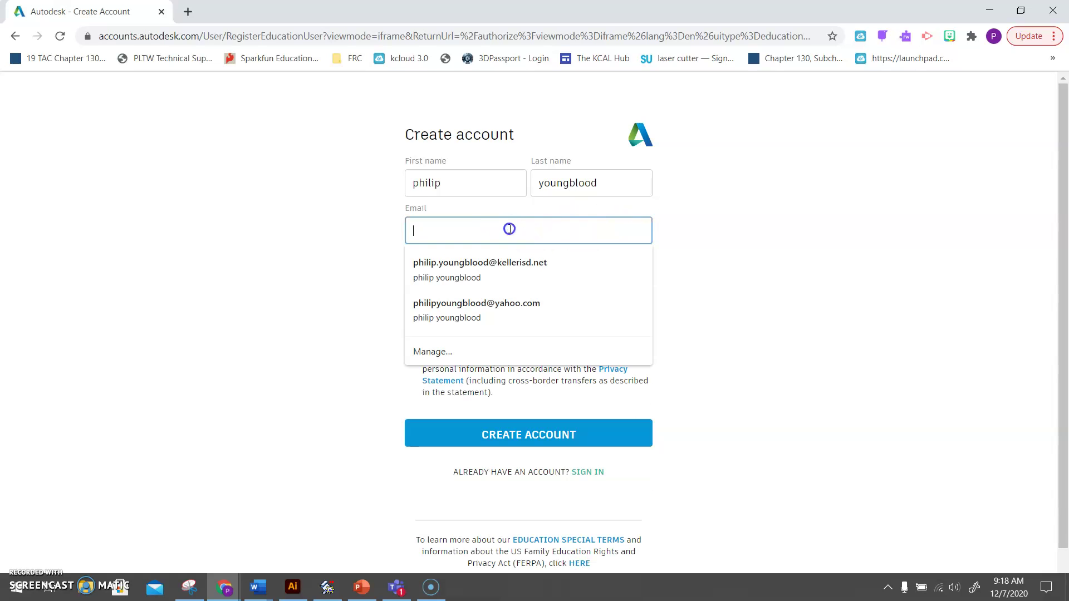
left_click(505, 305)
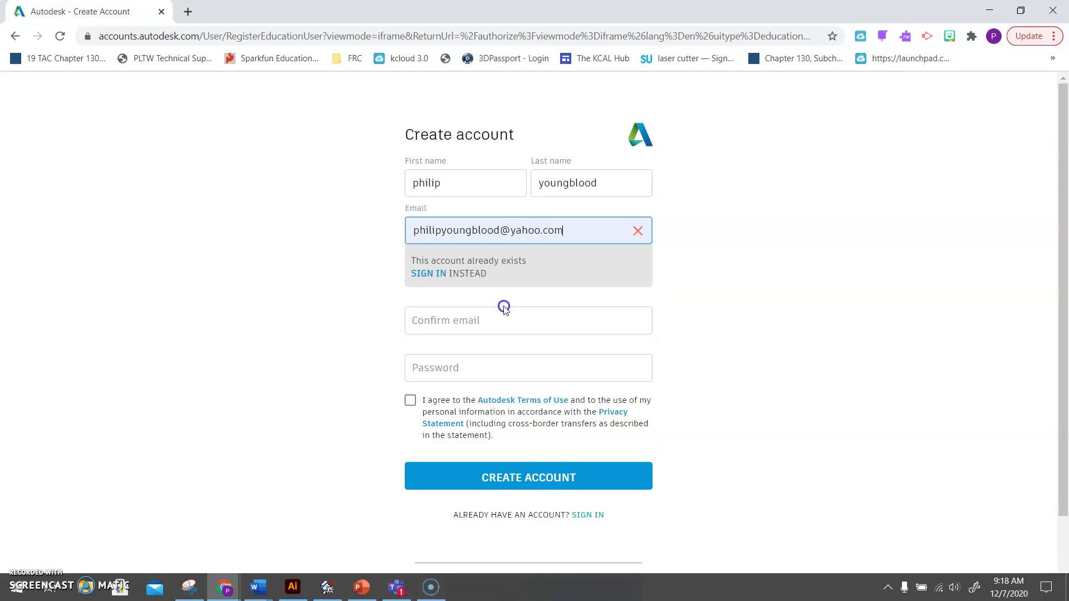
left_click(638, 230)
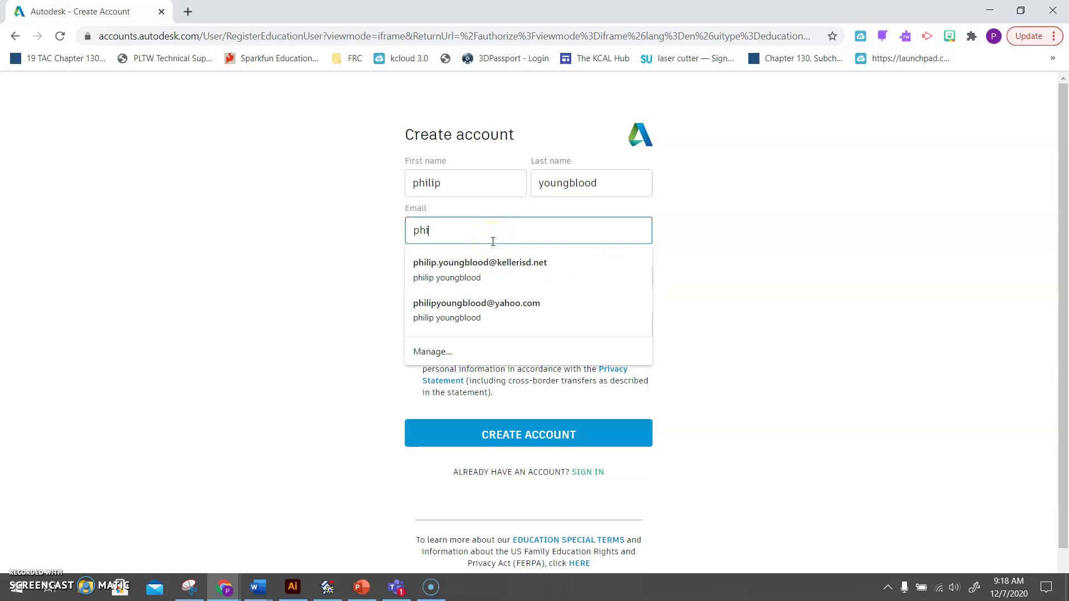
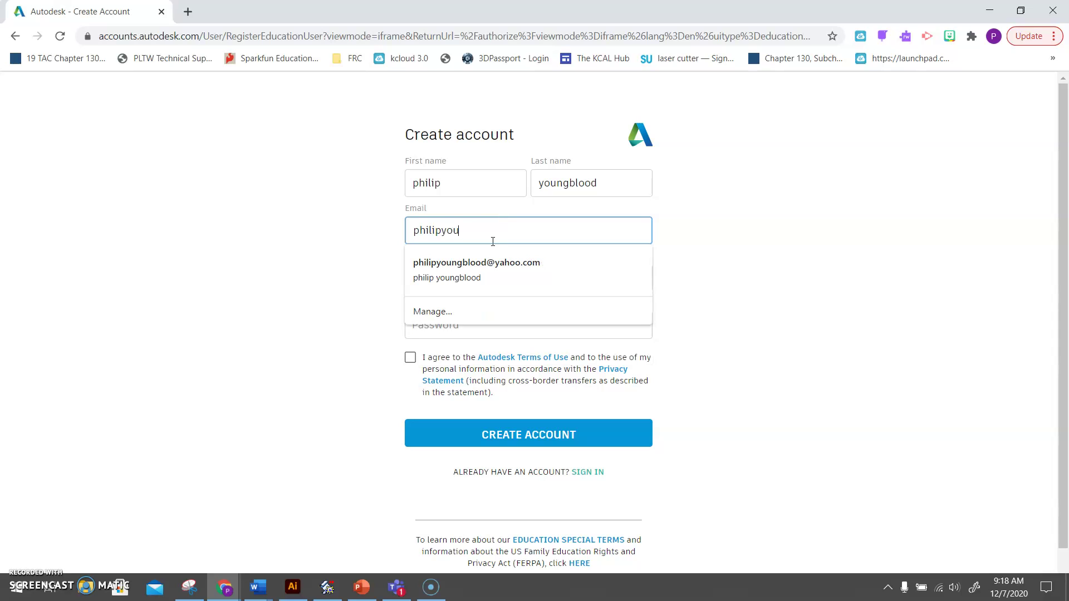
Fill in the e-mail confirmation and password, and agree to the terms of use.
key("Tab")
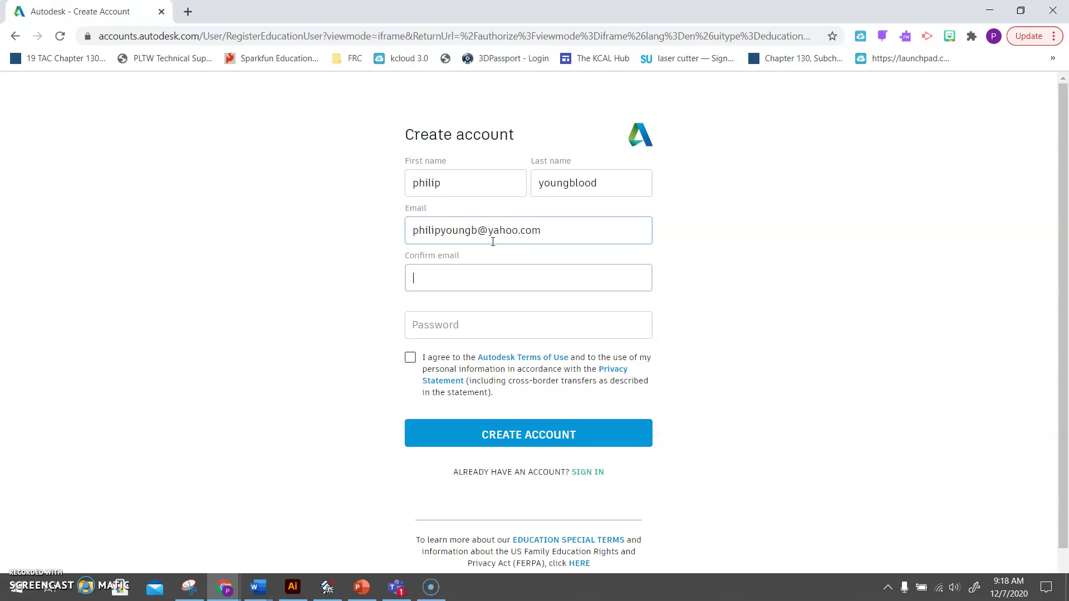
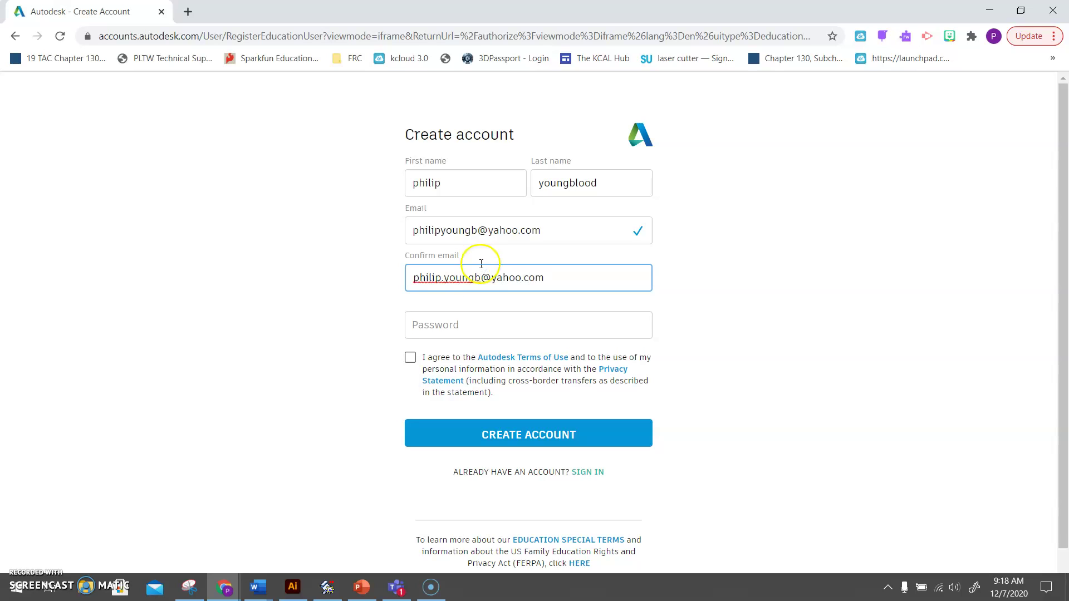
left_click(474, 323)
type("•••••••••••")
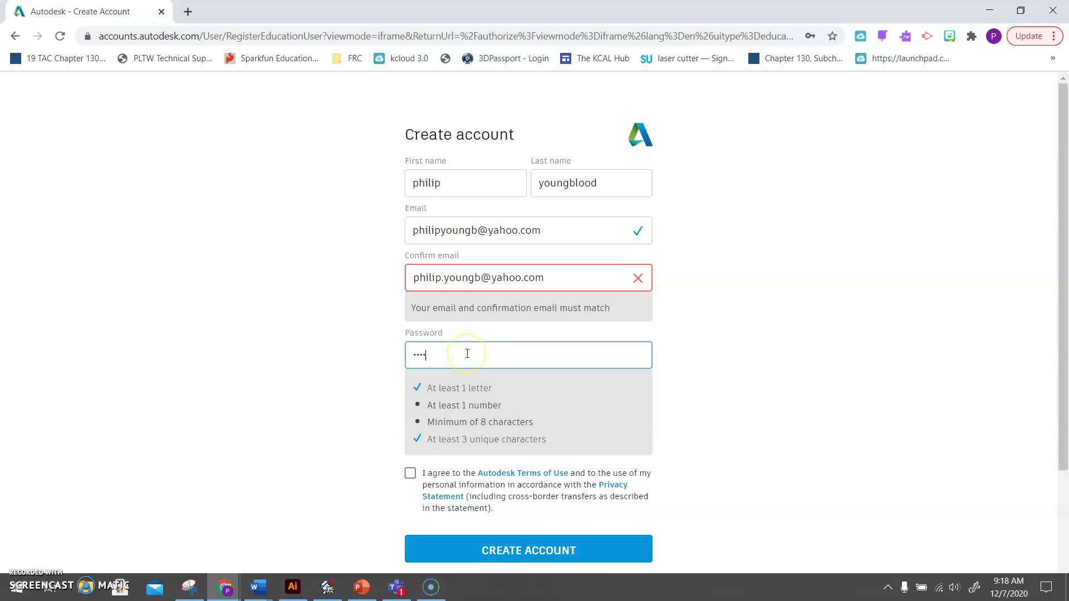
type("•••")
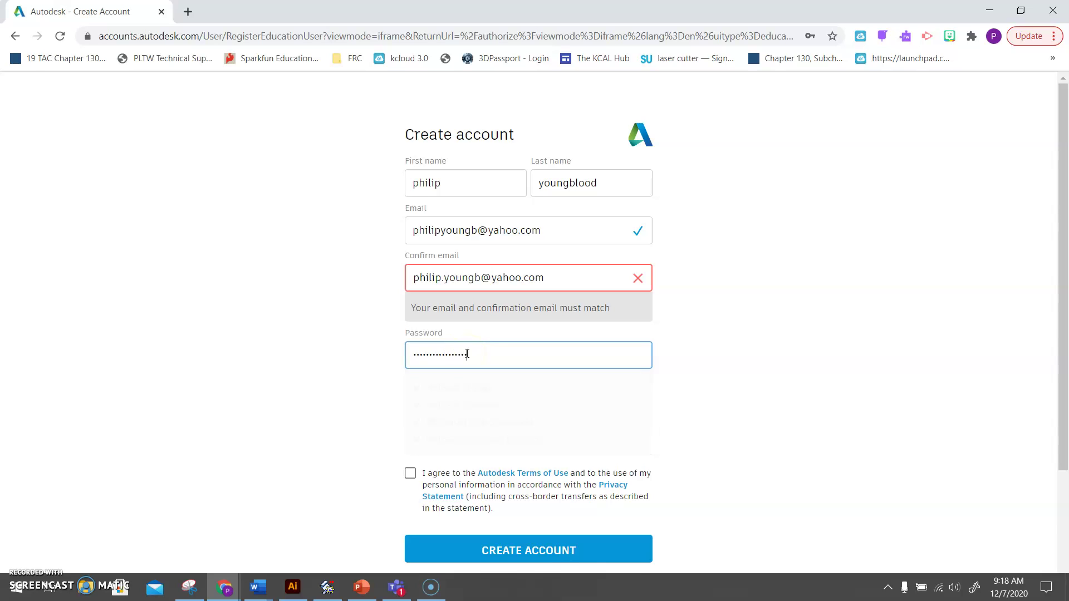
left_click(409, 387)
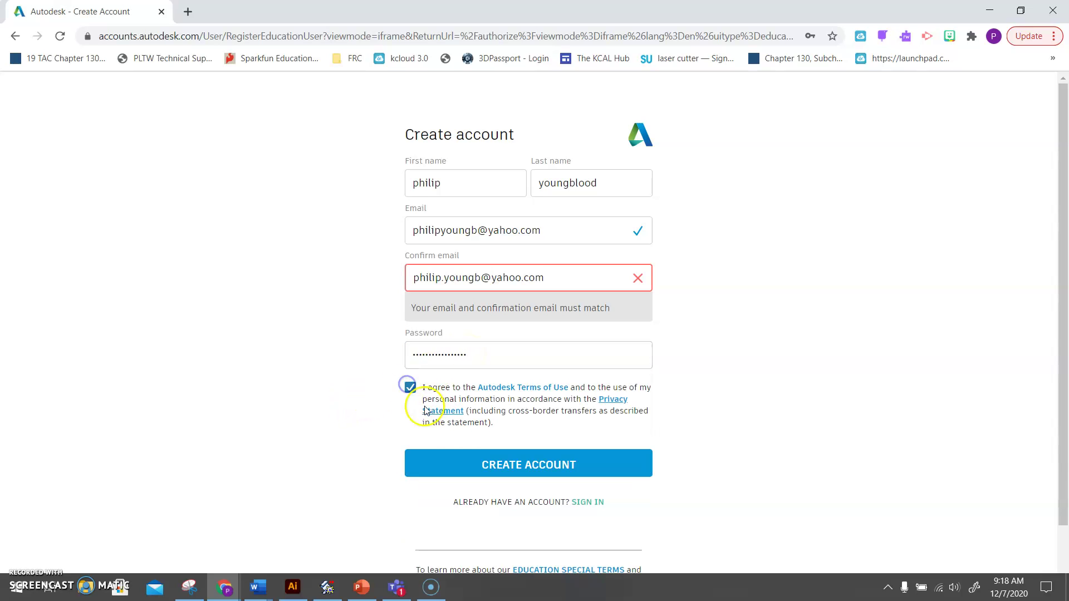
Submit the form, fix the mismatched confirmation e-mail, and create the account.
left_click(464, 467)
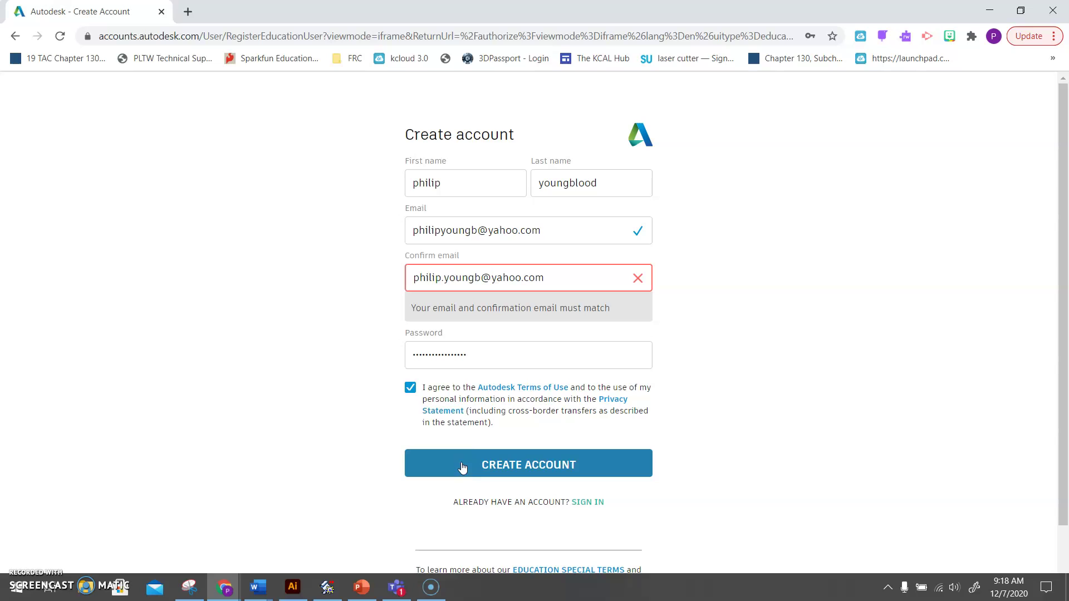
left_click(447, 278)
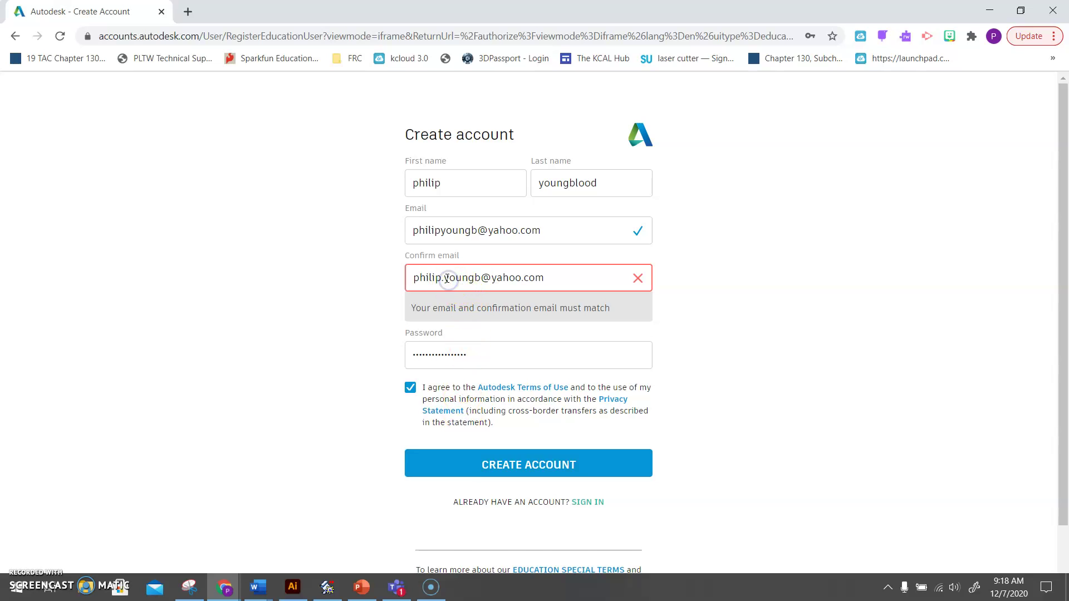
key("BackSpace")
left_click(454, 421)
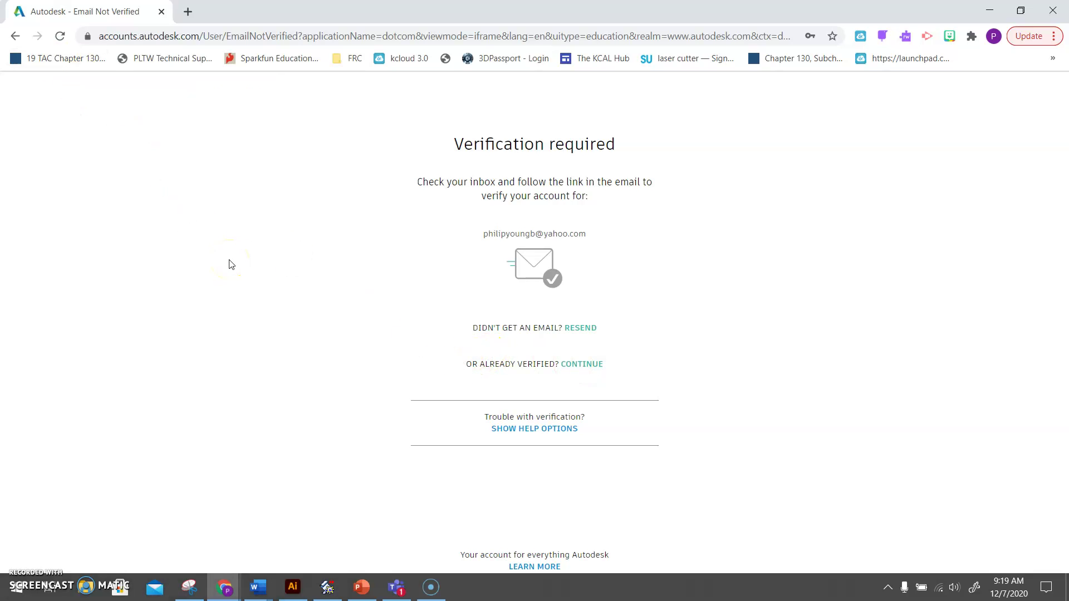
Navigate back from account creation to the education products overview and choose Sign in.
left_click(16, 36)
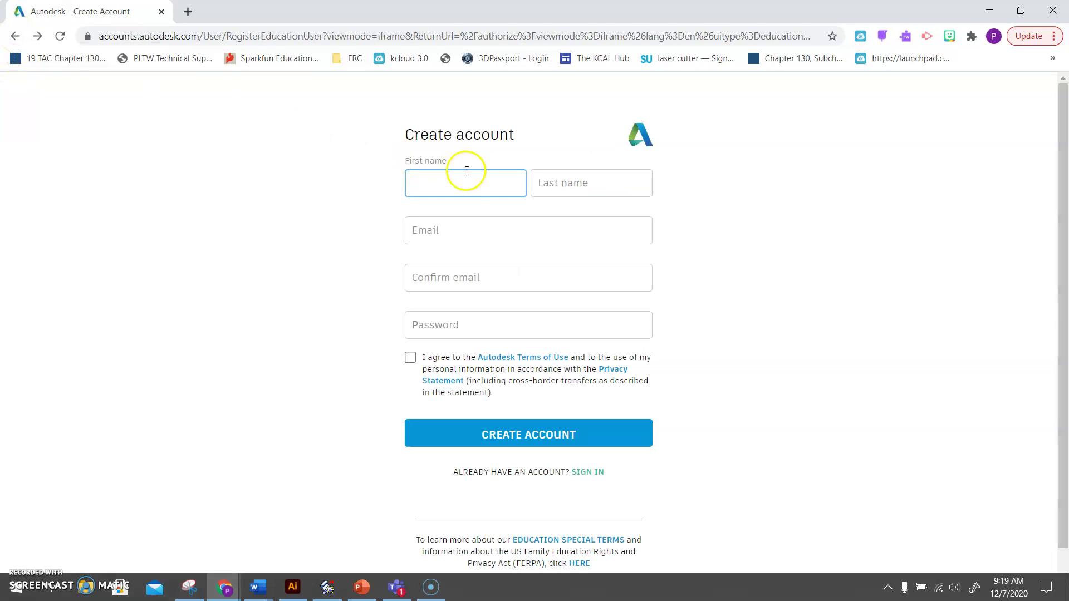
left_click(471, 184)
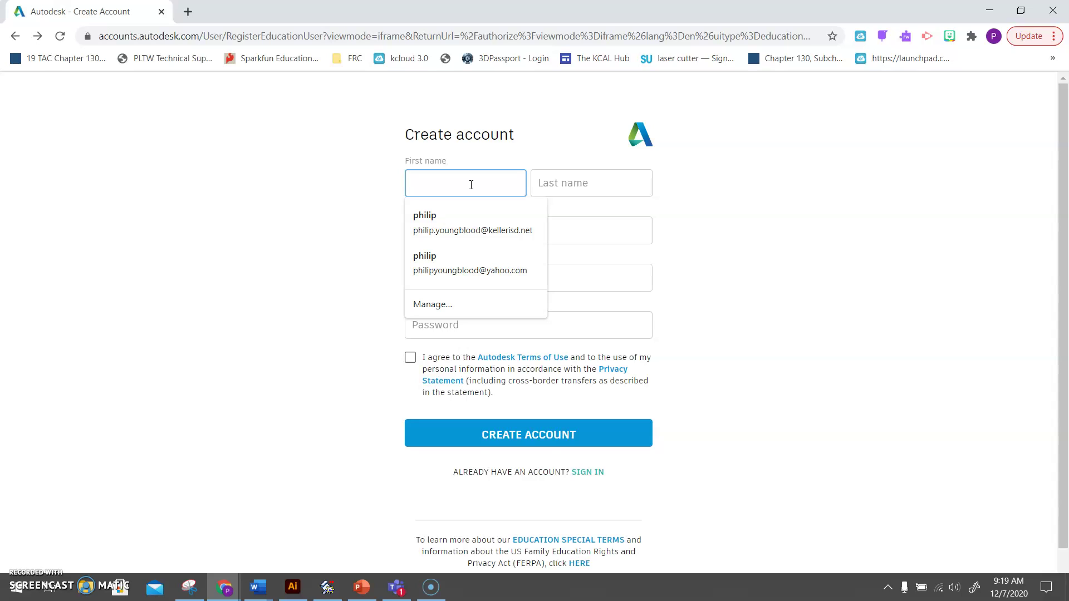
left_click(279, 248)
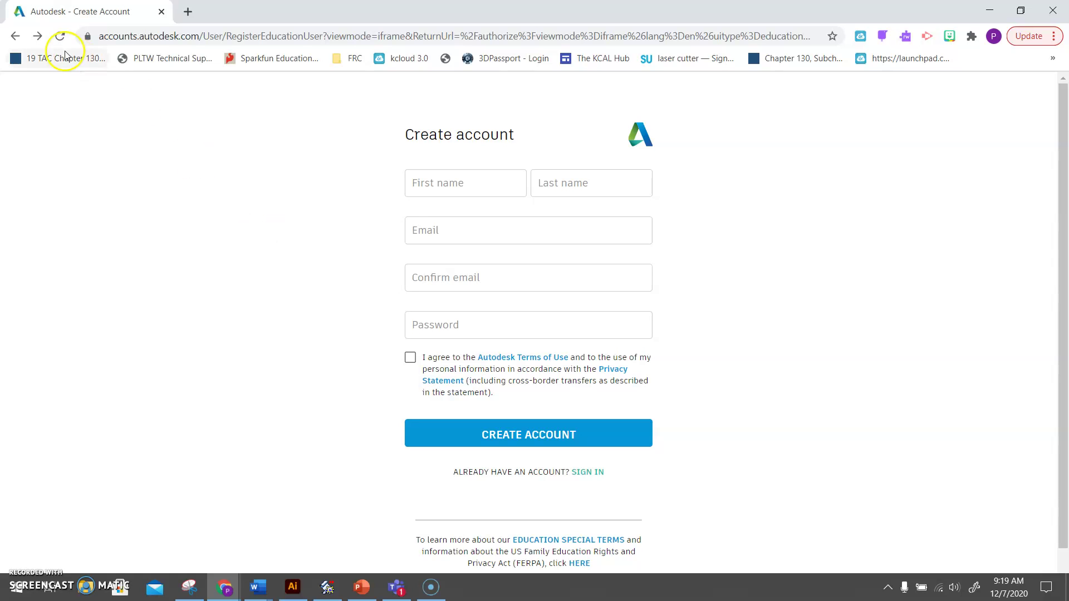
left_click(19, 40)
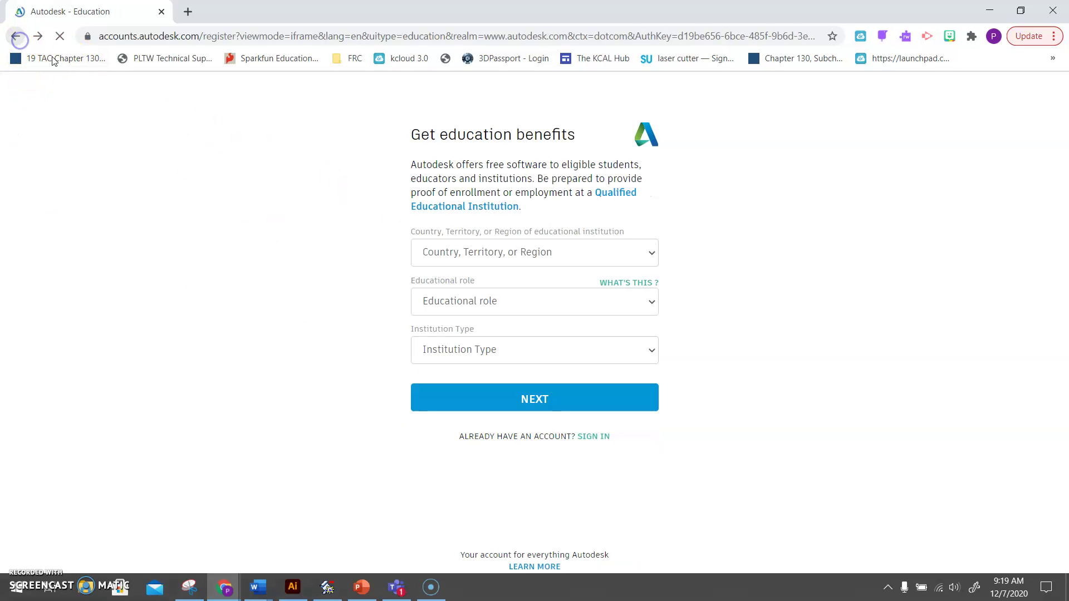
left_click(13, 38)
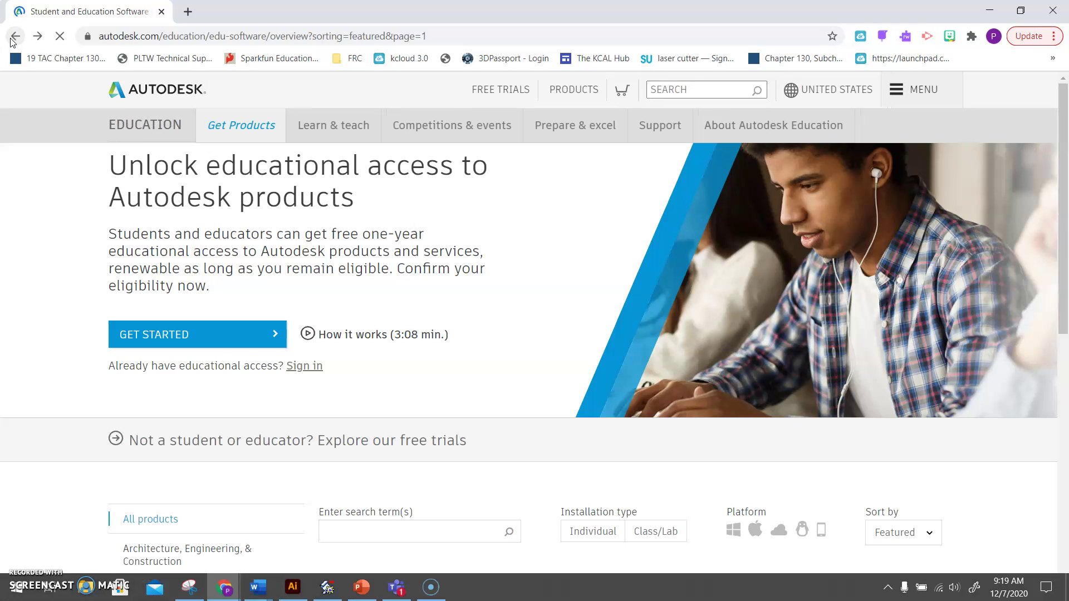
scroll(248, 281, "down", 3)
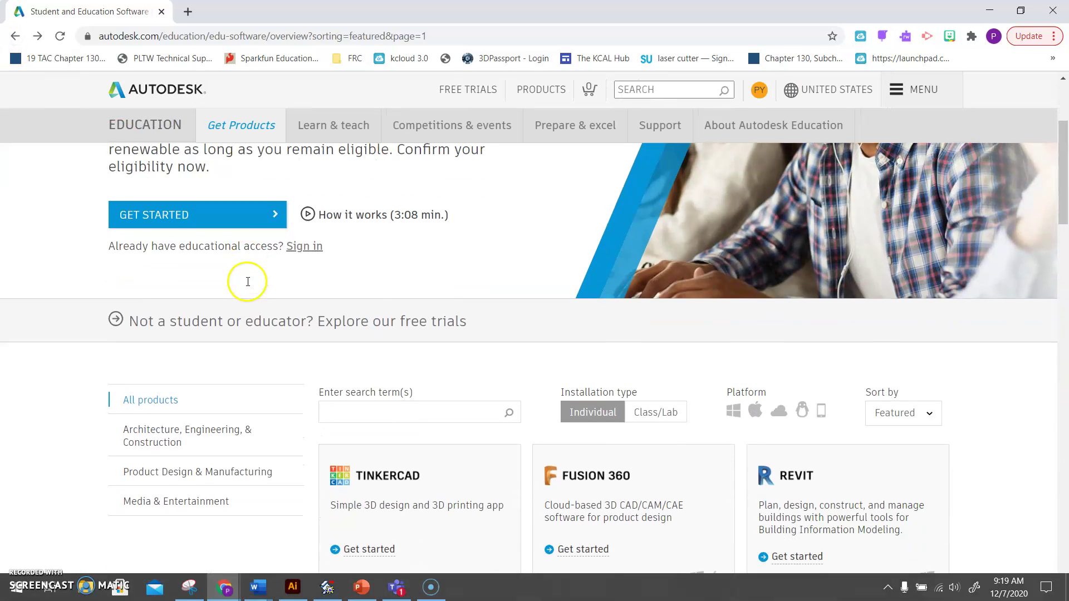
scroll(248, 281, "up", 3)
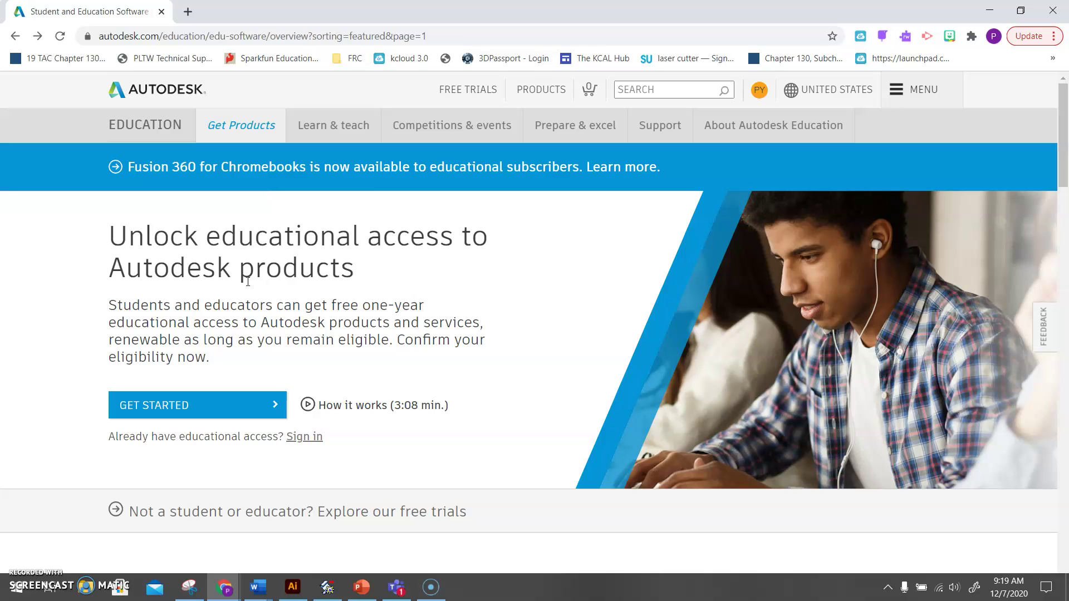
left_click(301, 437)
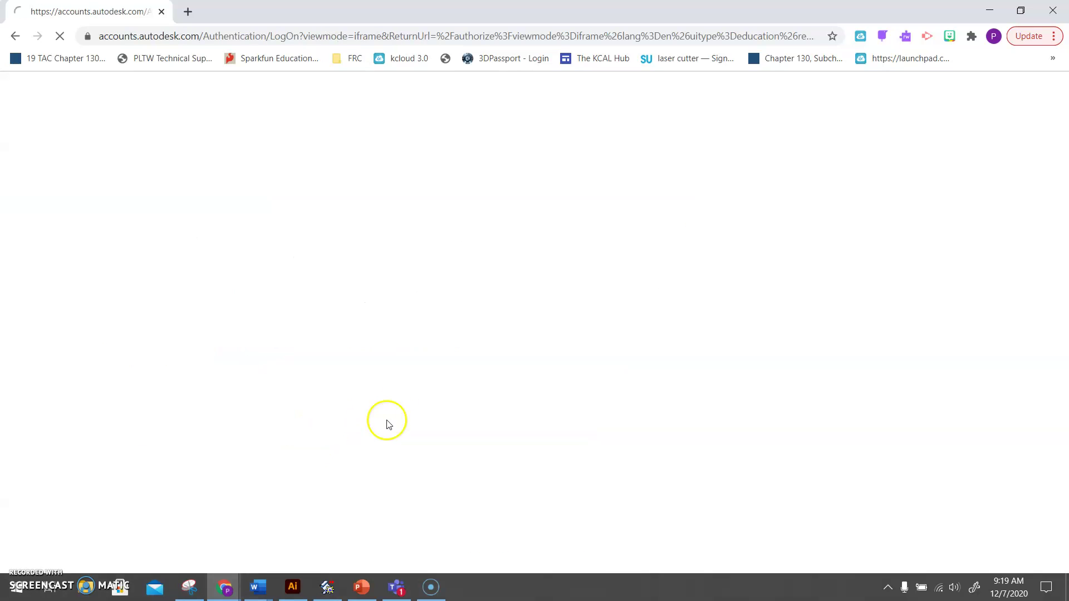
Enter the school account e-mail on the sign-in page and continue to the password step.
left_click(462, 207)
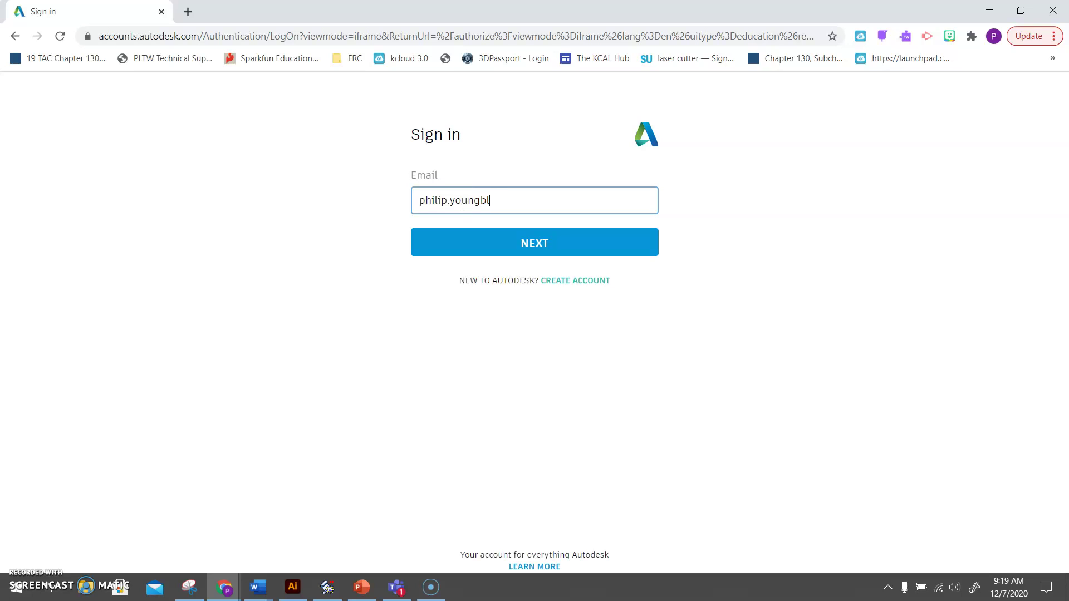
key("Return")
Enter the account password and submit it, retyping it after the first attempt.
left_click(535, 245)
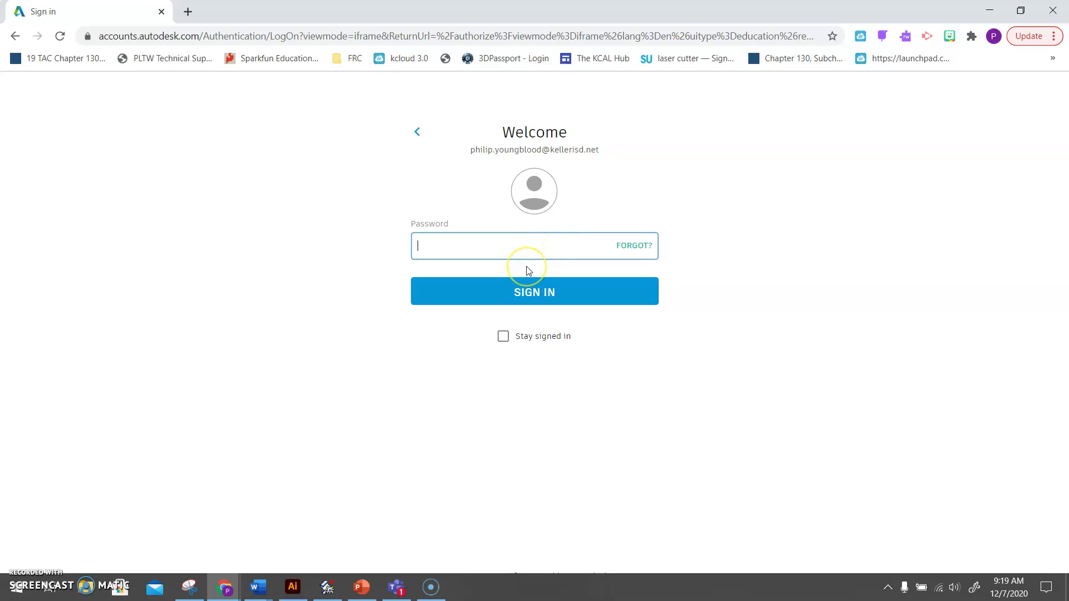
type("•••••••••")
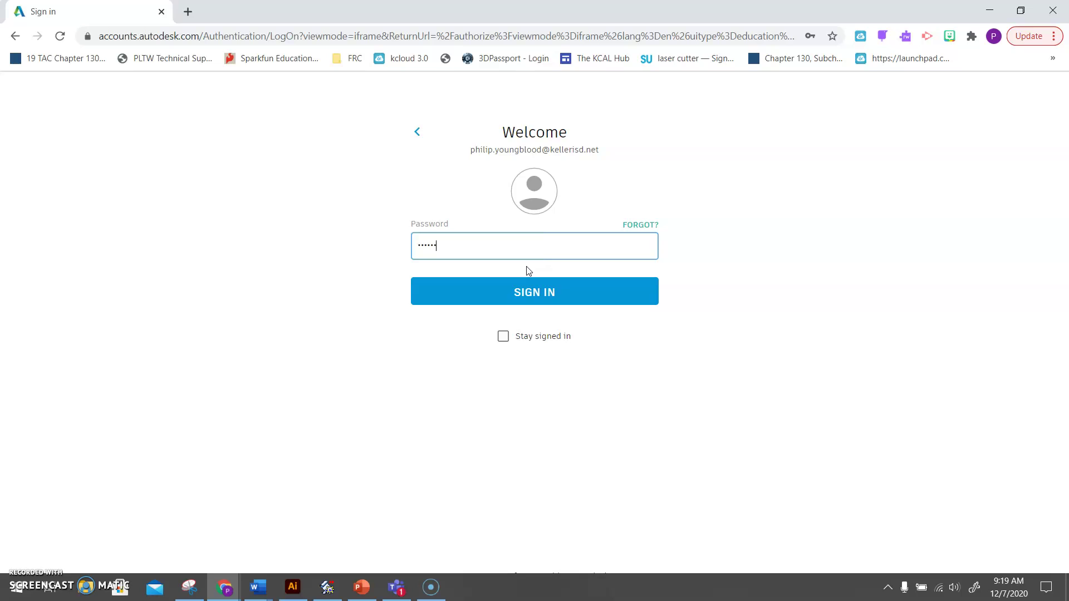
key("Return")
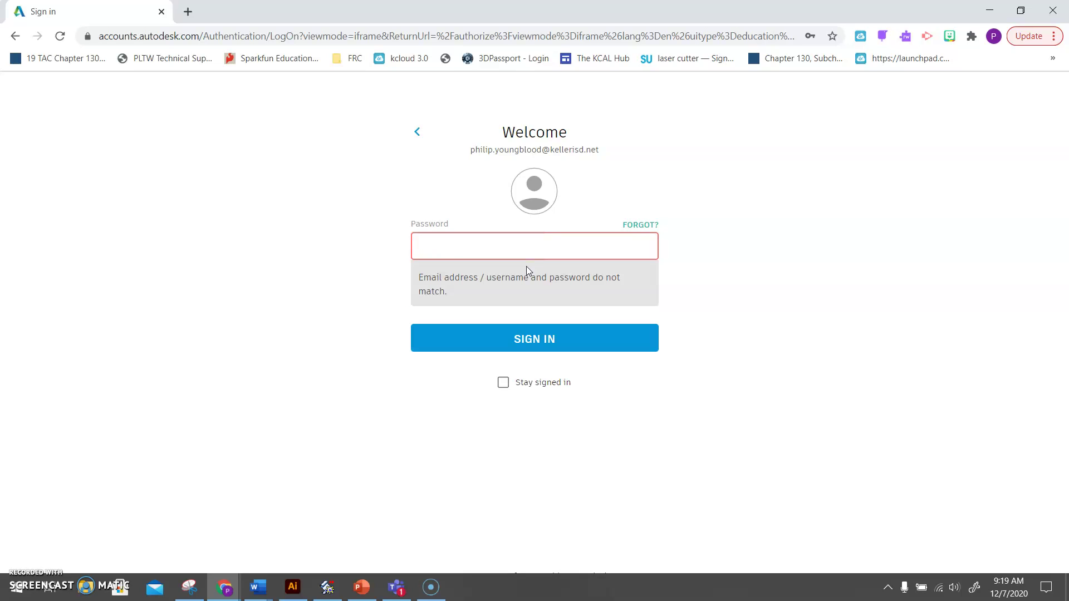
type("••••••••")
key("Return")
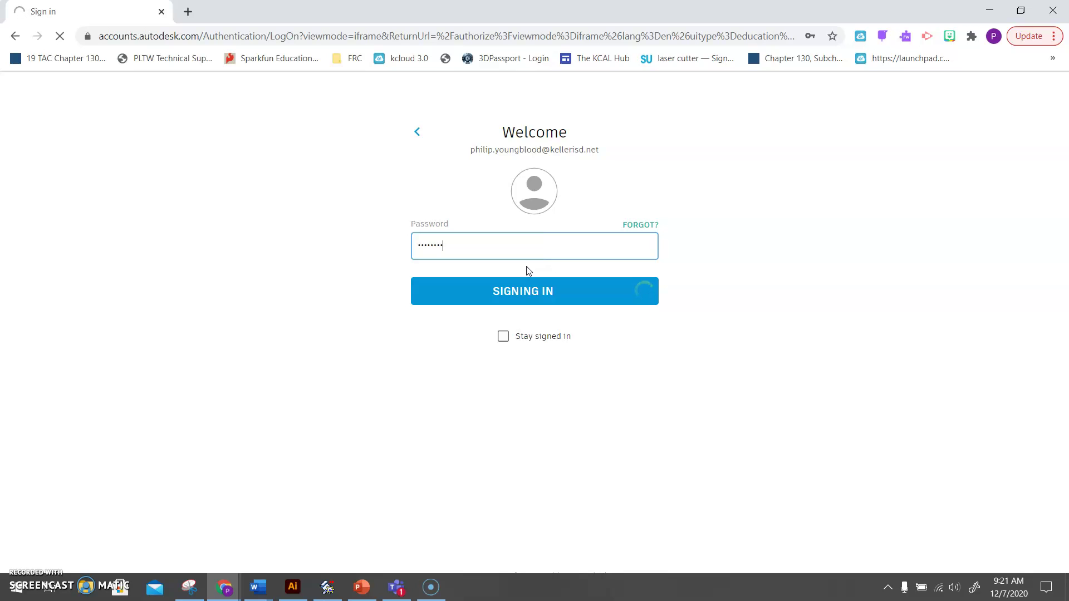
Complete sign-in and return to the education page showing access valid through August 25, 2021.
left_click(482, 283)
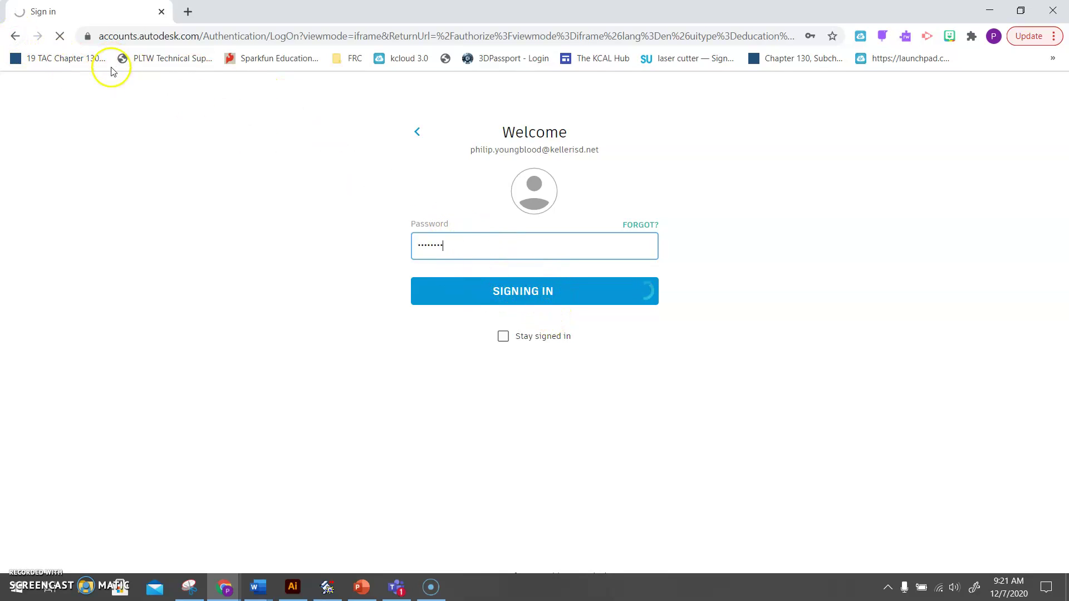
left_click(124, 37)
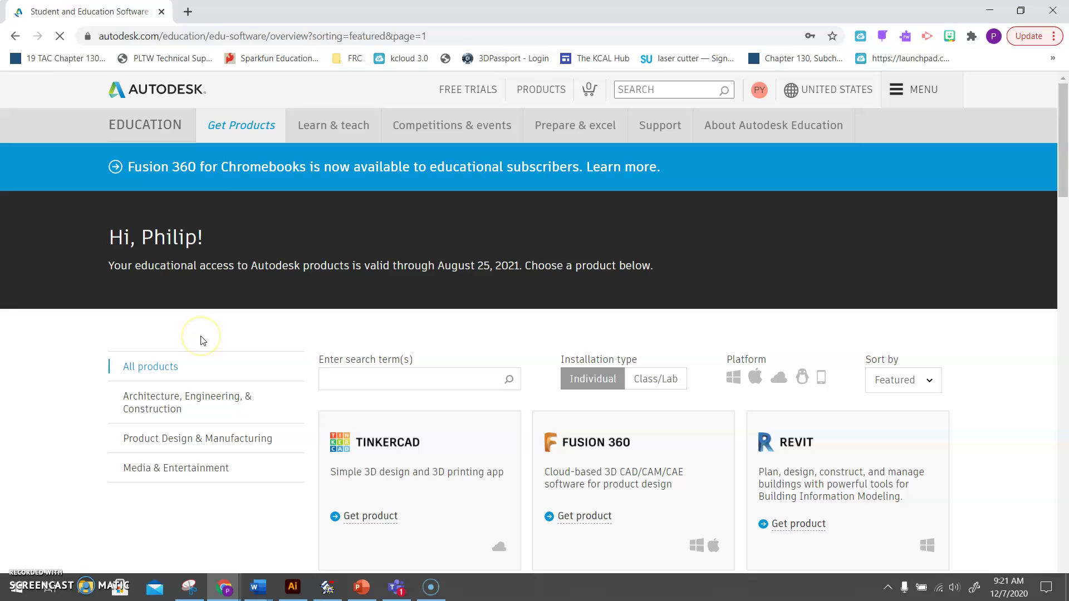
Scroll the education catalogue to Inventor Professional and request it via Get product.
scroll(202, 341, "down", 3)
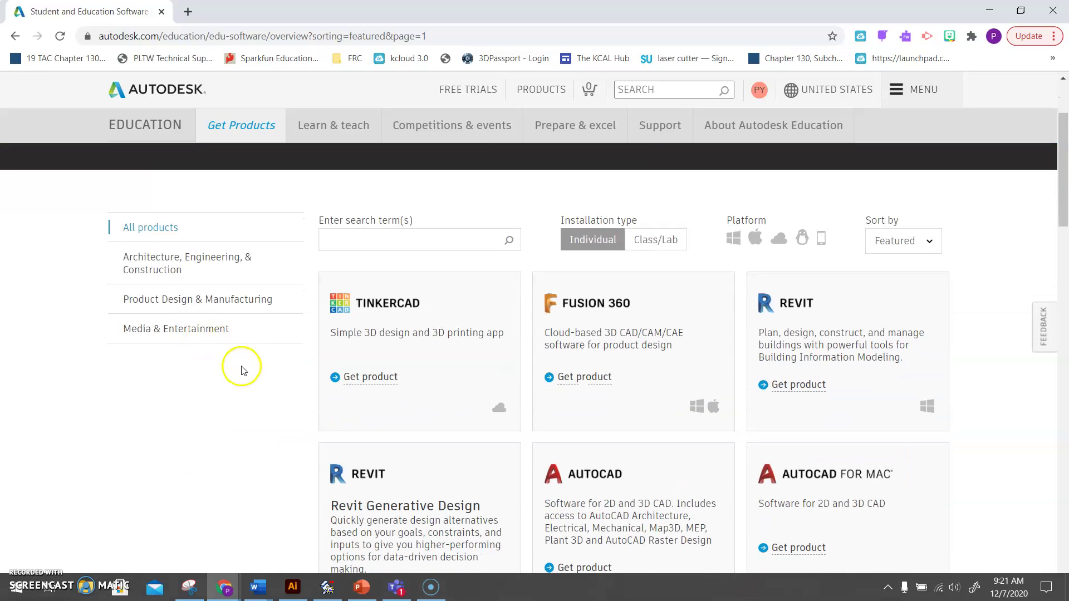
scroll(722, 426, "down", 1)
scroll(722, 425, "down", 3)
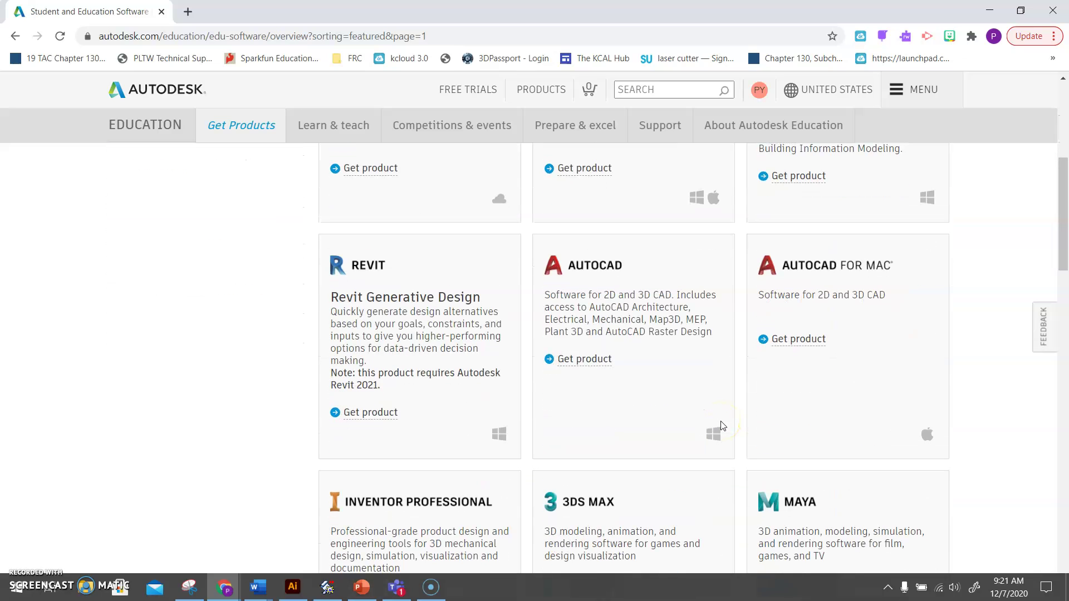
scroll(722, 425, "down", 3)
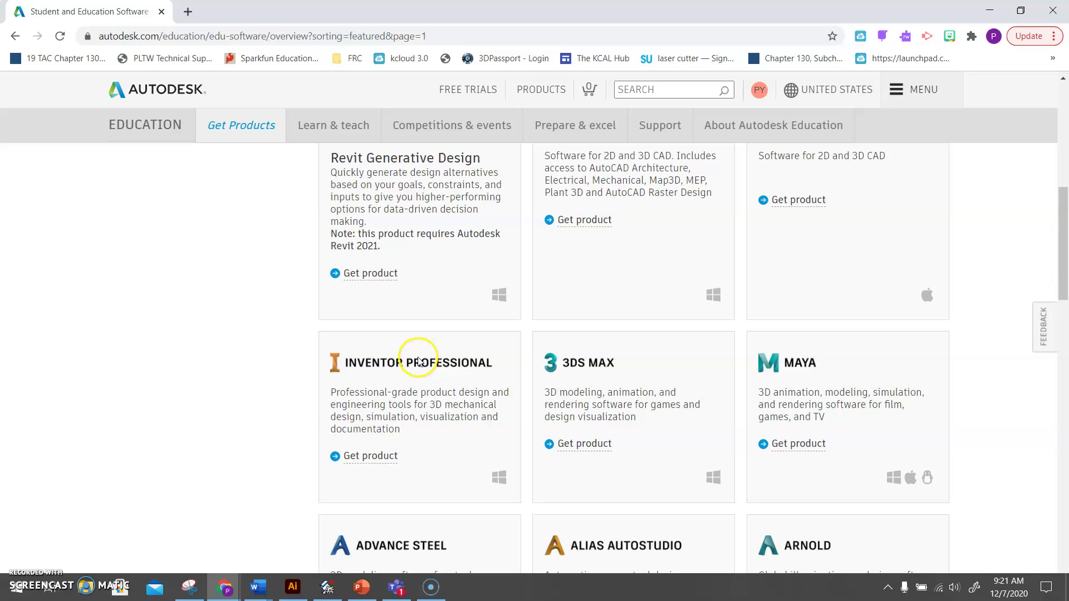
left_click_drag(1061, 289, 1060, 529)
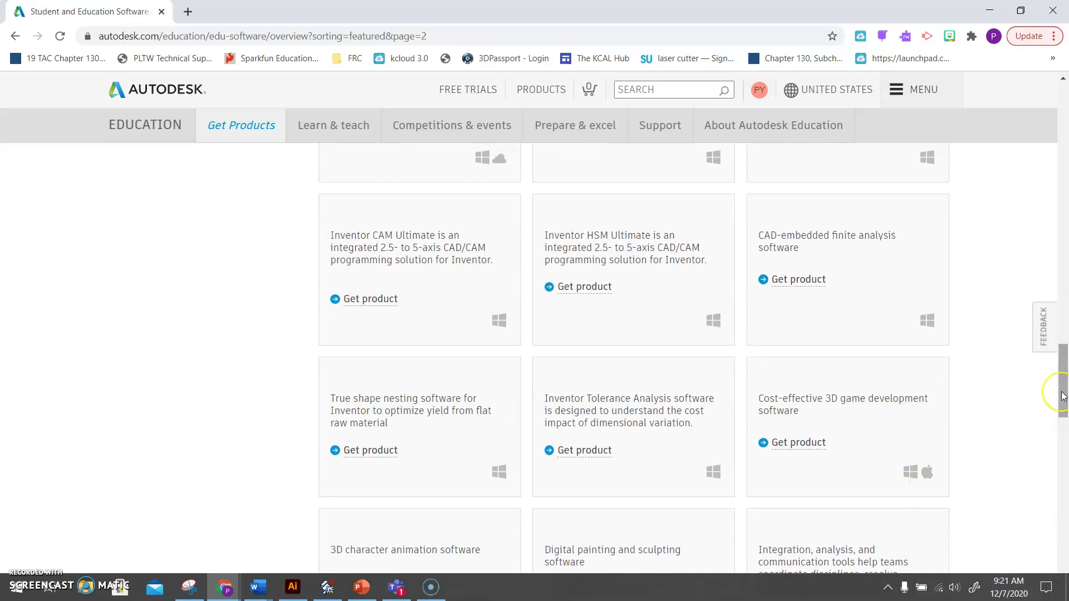
left_click_drag(1063, 396, 1065, 195)
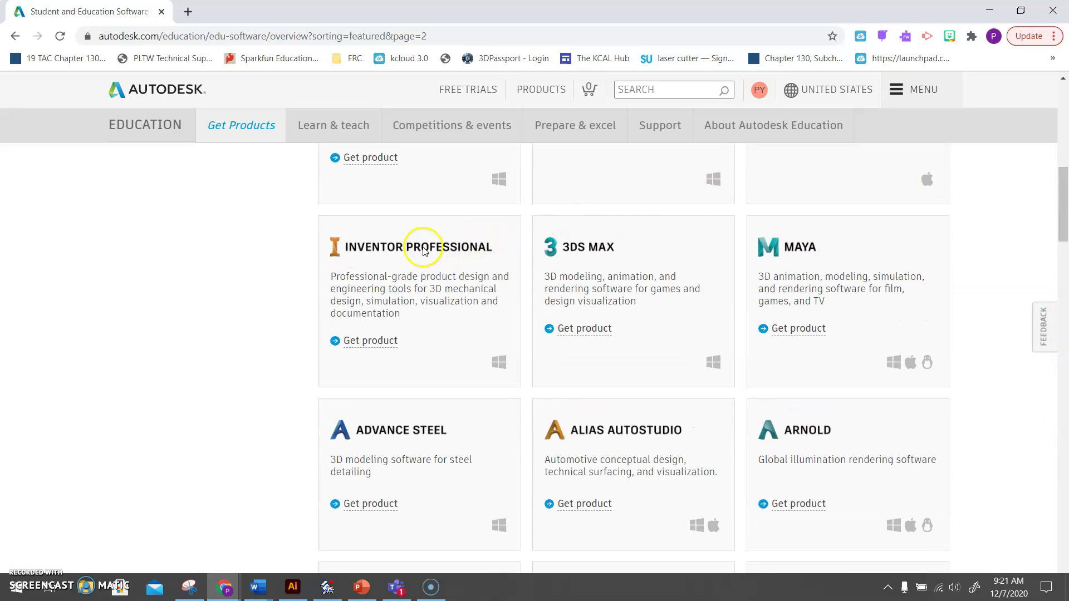
left_click(369, 344)
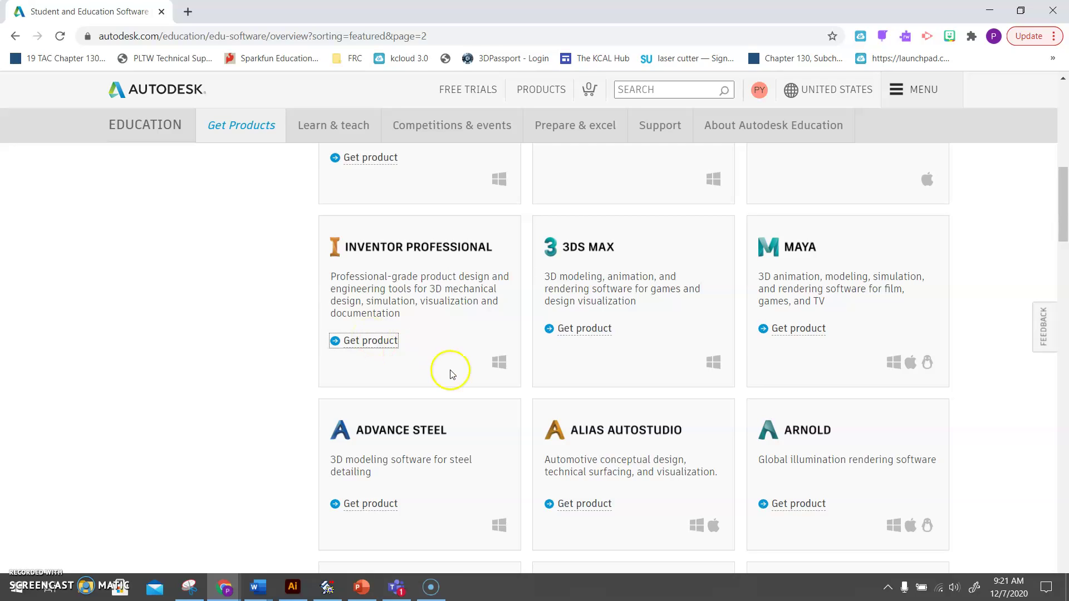
left_click(348, 345)
left_click(379, 246)
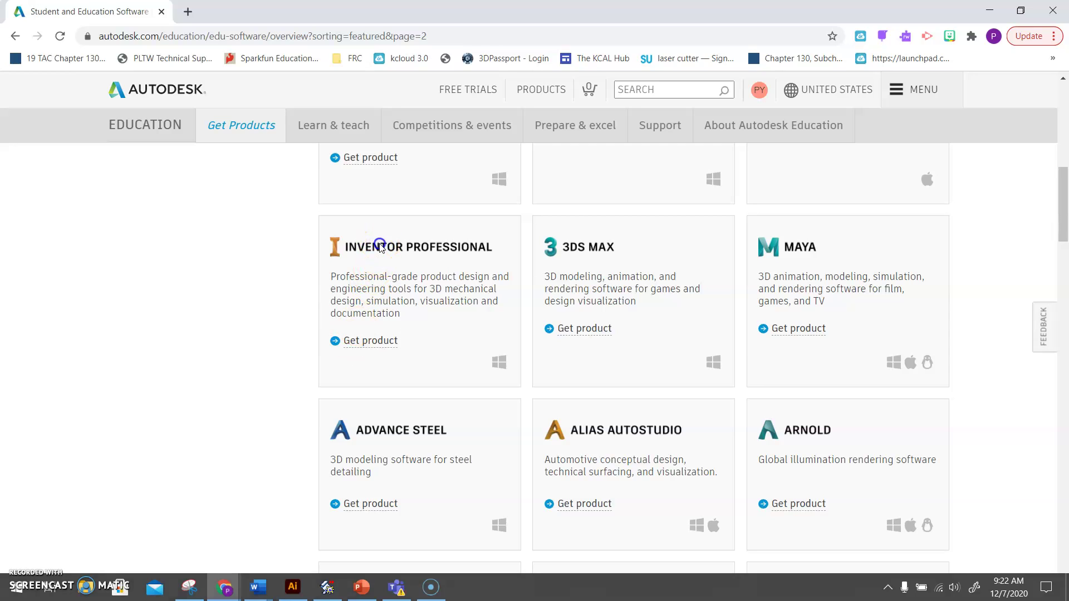
Reload the products page and bring up Inventor Professional's install options: Windows, 2021, English.
left_click(60, 36)
scroll(397, 259, "up", 10)
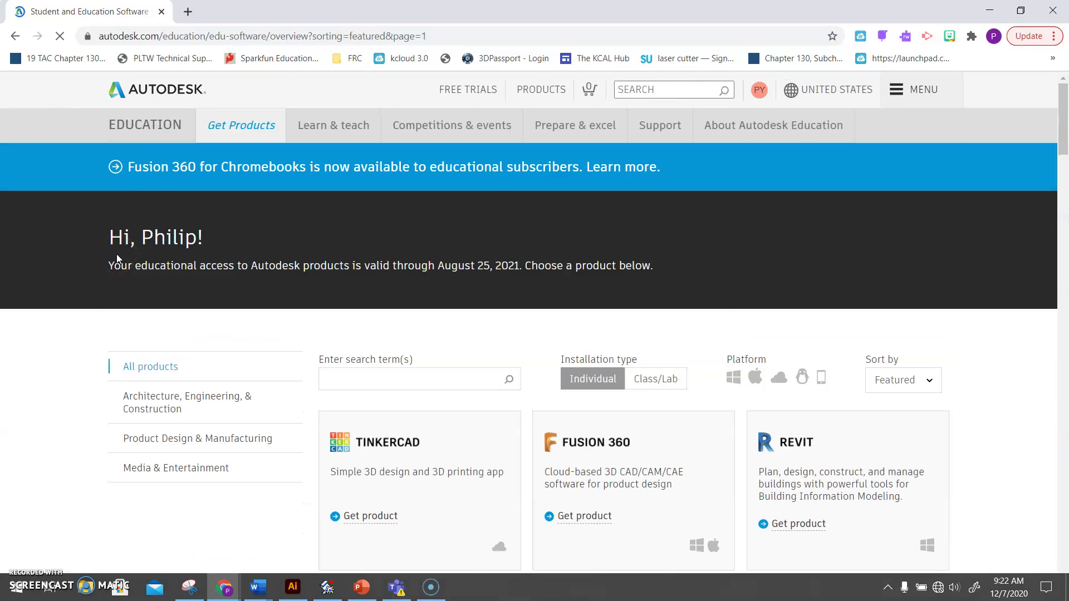
left_click(97, 260)
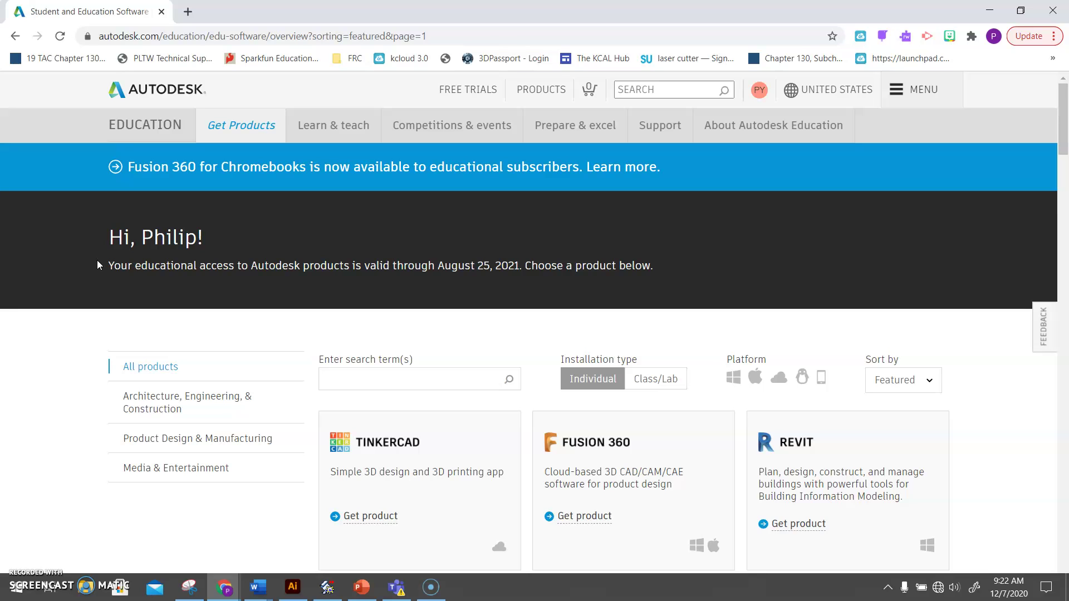
scroll(318, 350, "down", 5)
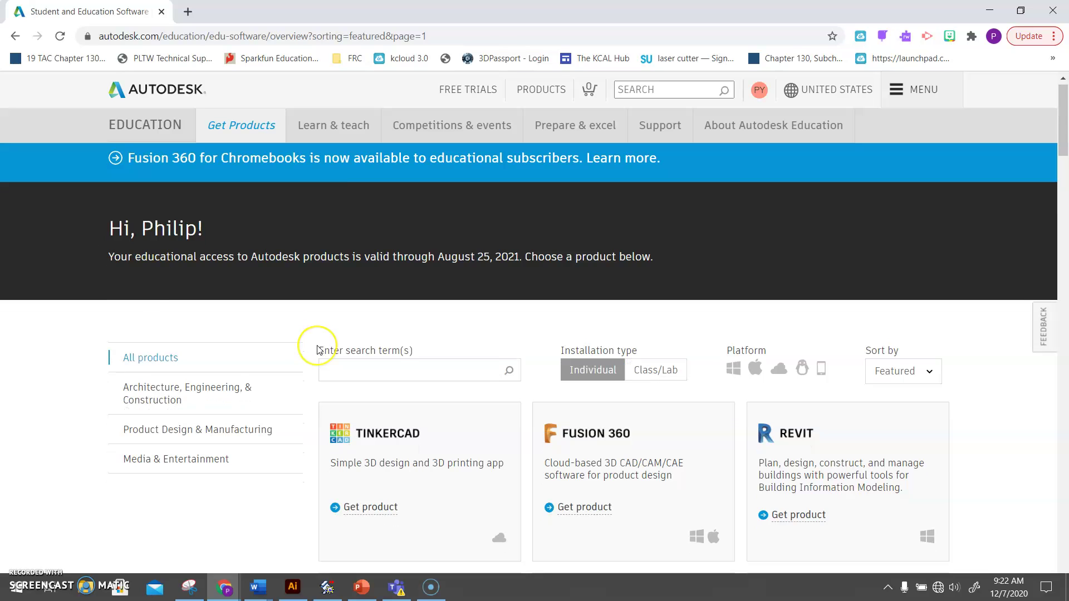
scroll(319, 350, "down", 4)
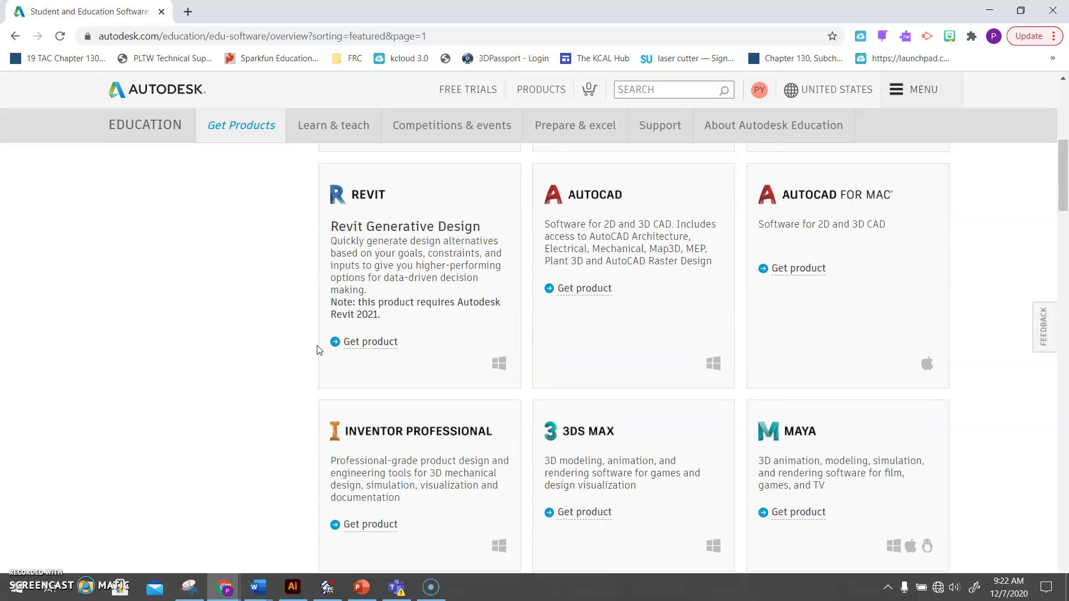
left_click(373, 370)
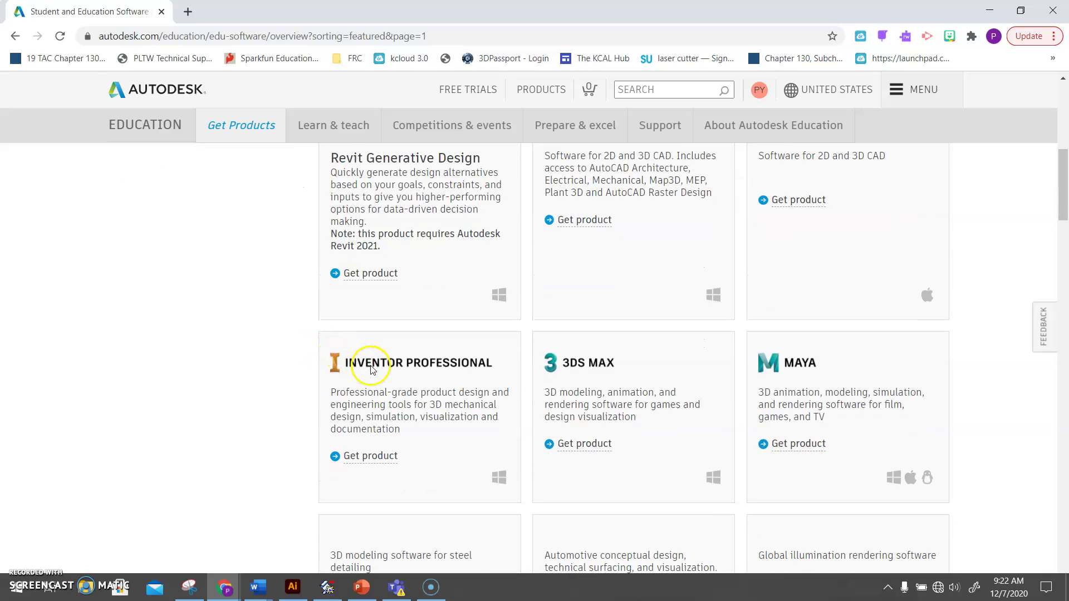
left_click(372, 460)
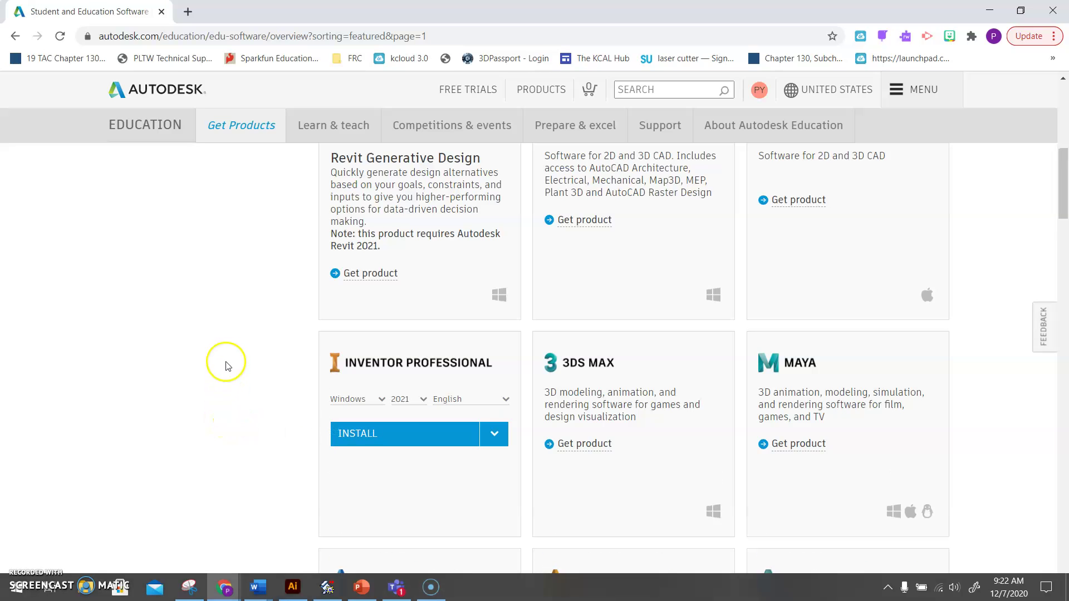
Choose Install for Inventor Professional 2021 (Windows, English) and accept the terms.
scroll(229, 357, "down", 1)
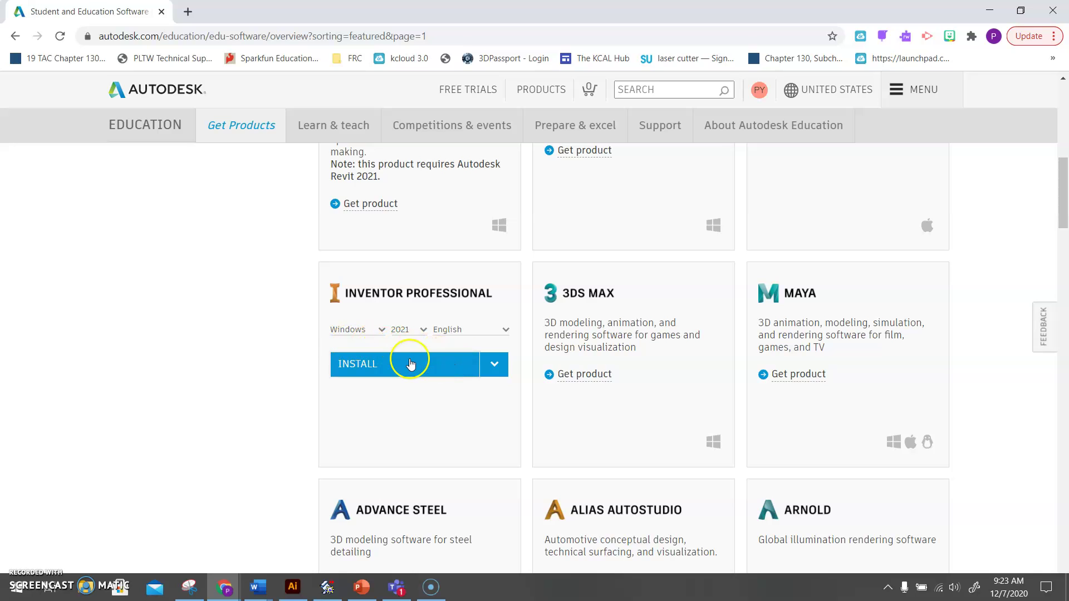
left_click(490, 372)
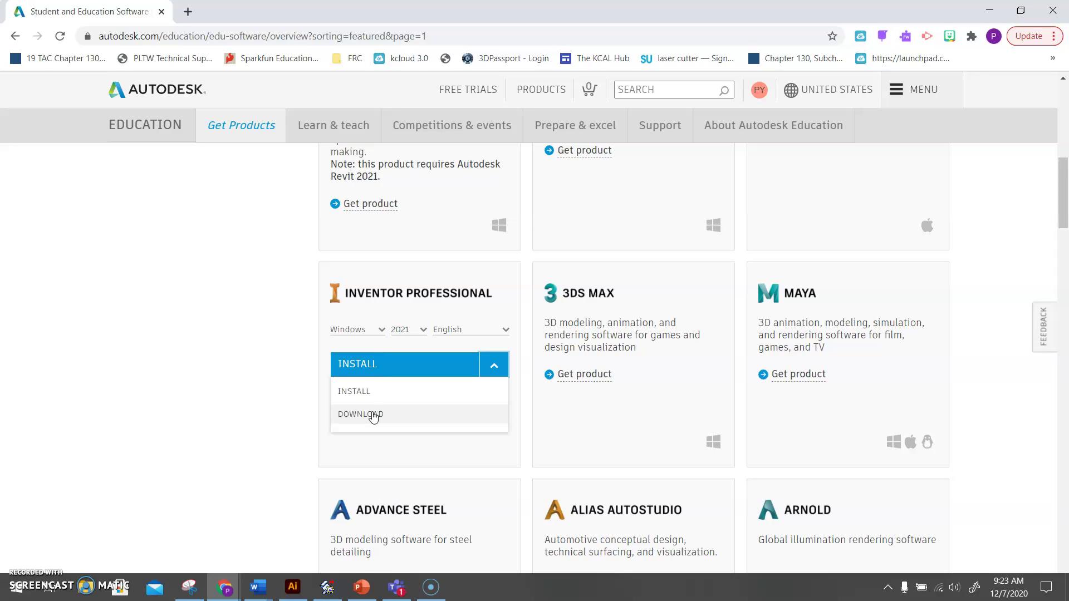
left_click(371, 412)
left_click(358, 393)
left_click(358, 411)
left_click(361, 397)
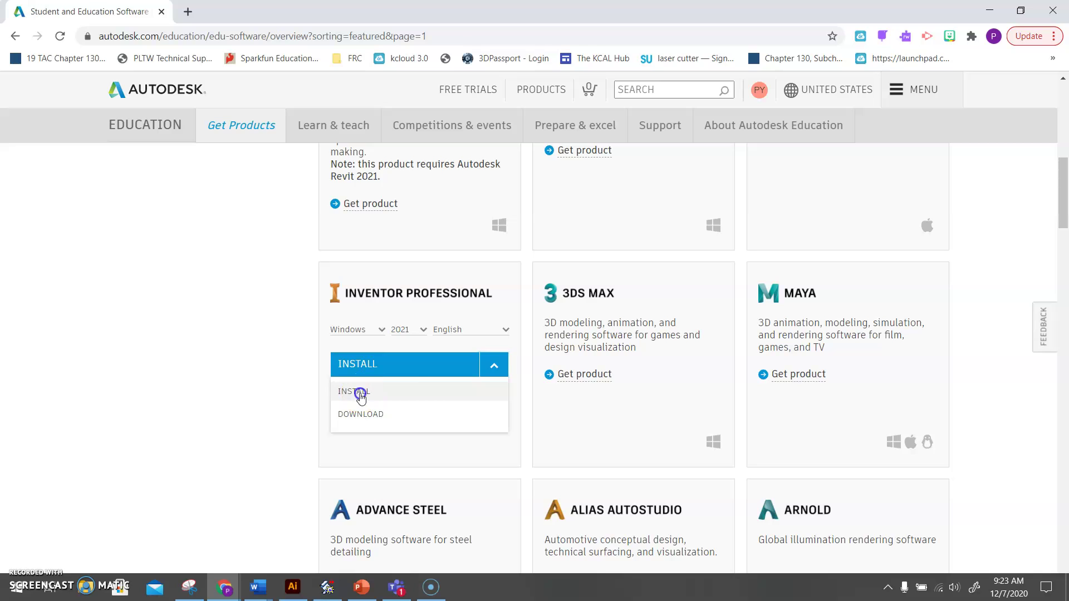
left_click(359, 393)
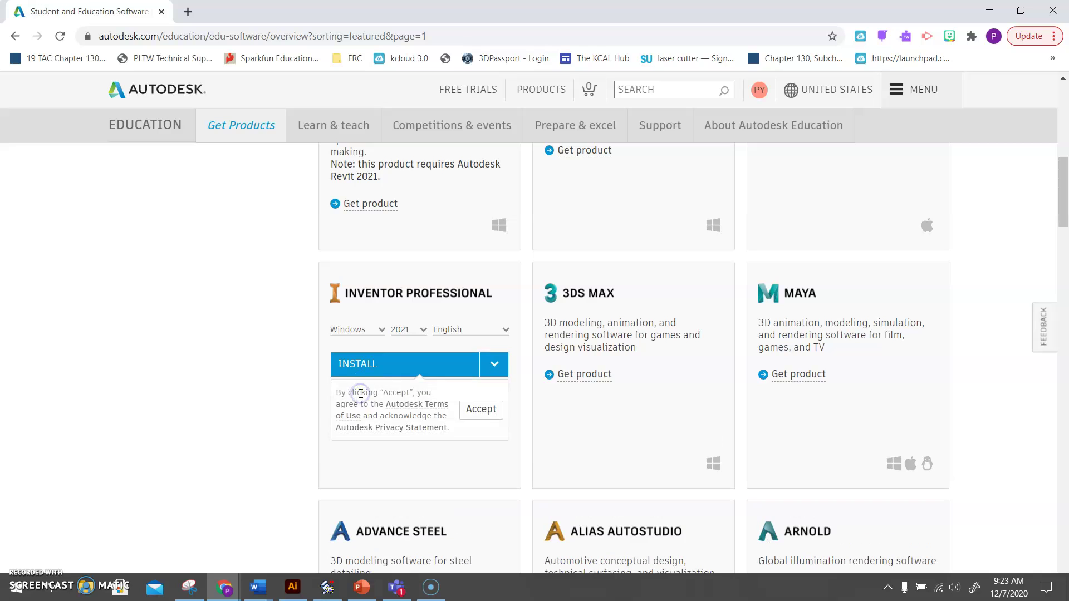
left_click(480, 410)
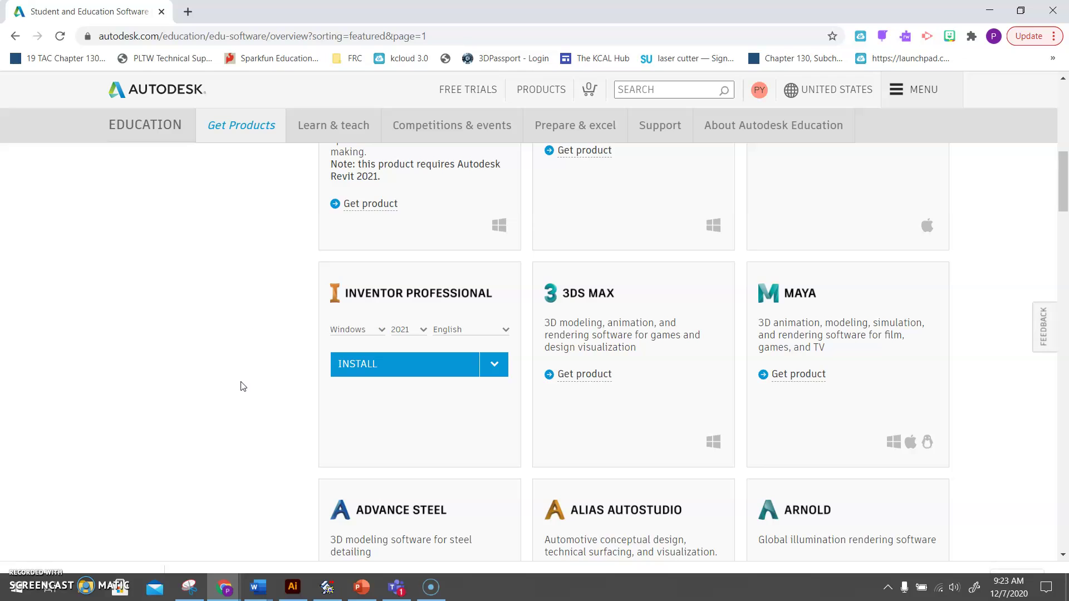
scroll(251, 323, "up", 7)
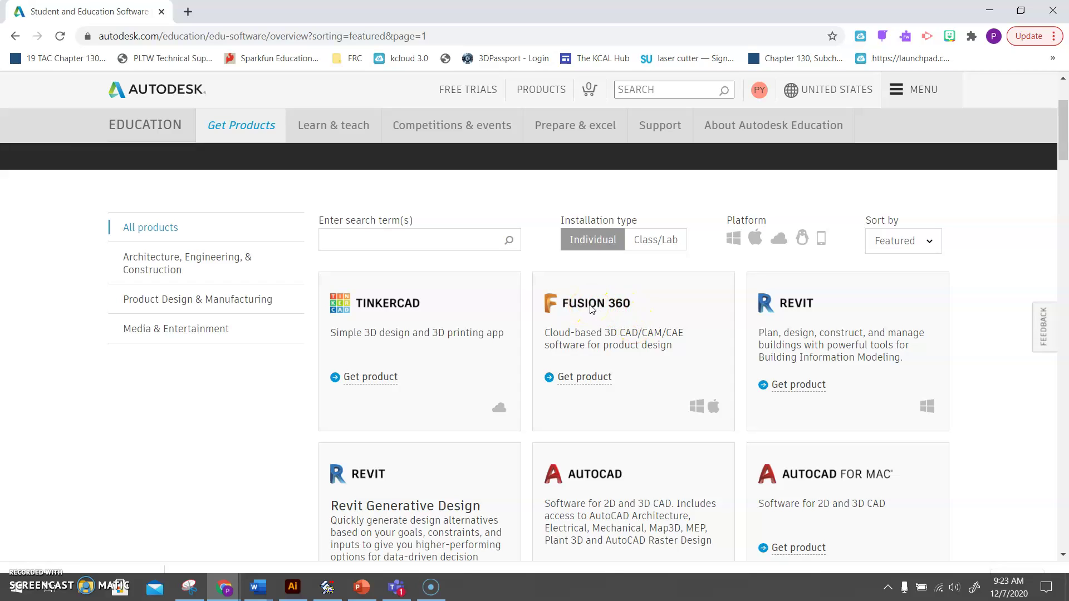
Start the Fusion 360 download through Get product and ACCESS.
left_click(585, 377)
left_click(606, 382)
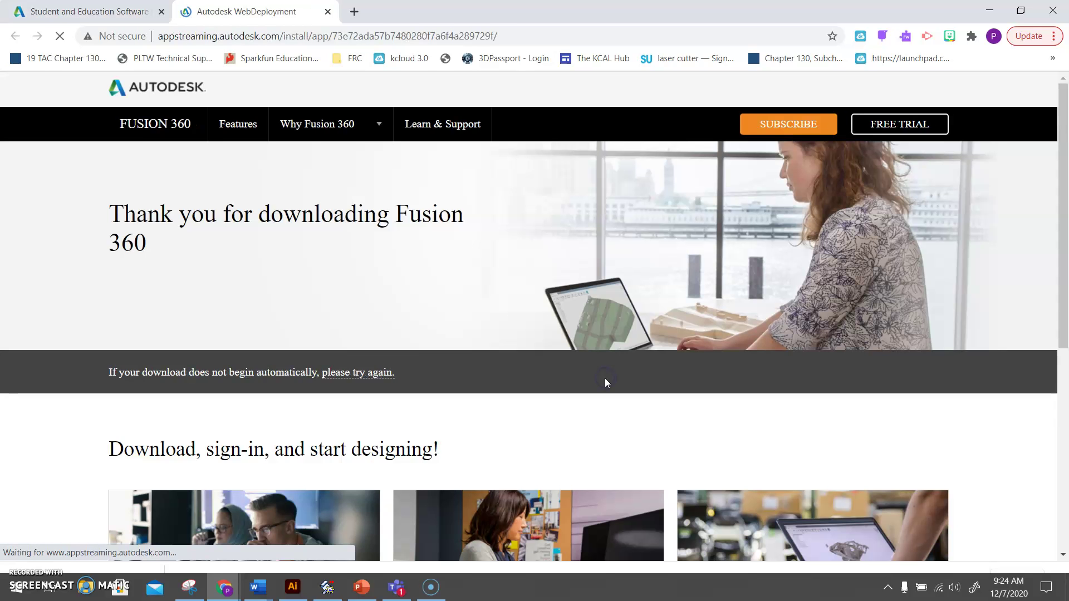
left_click(422, 328)
left_click(316, 285)
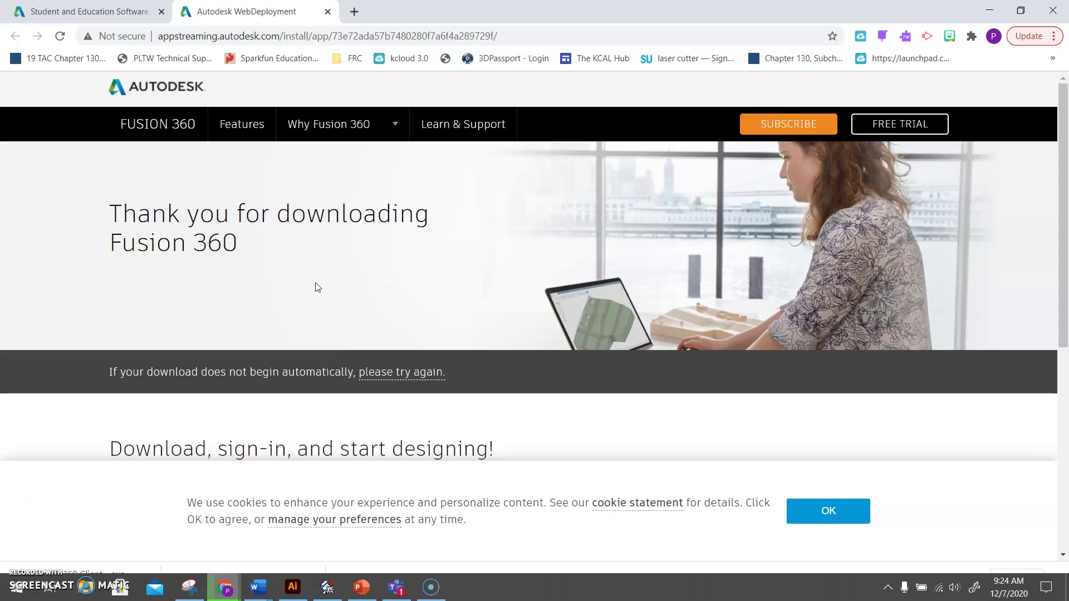
Accept the cookie notice on the download page and return to the education products tab.
left_click(829, 512)
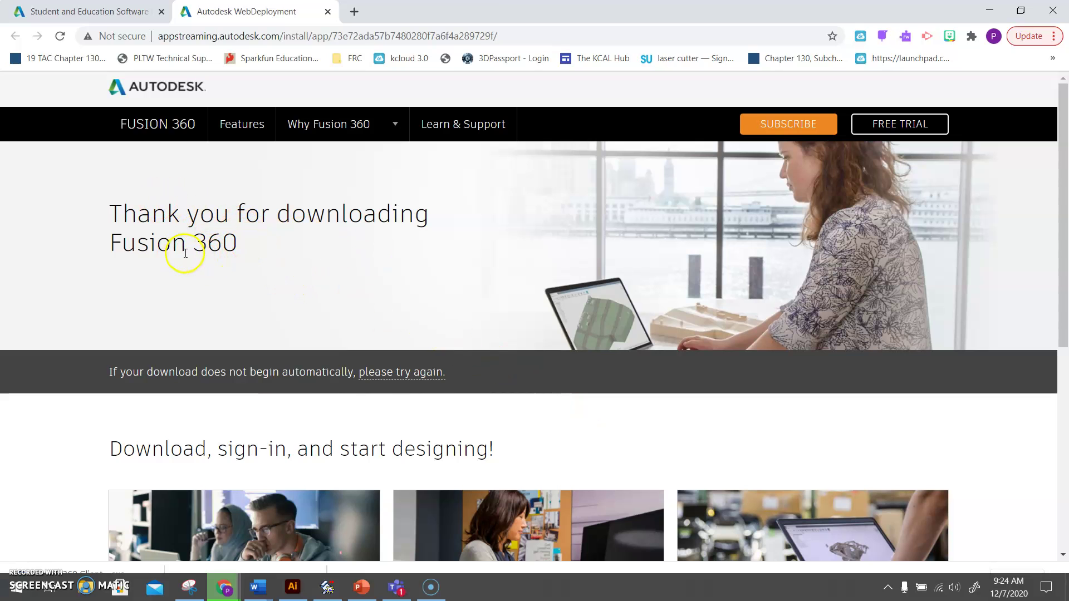
scroll(198, 257, "down", 3)
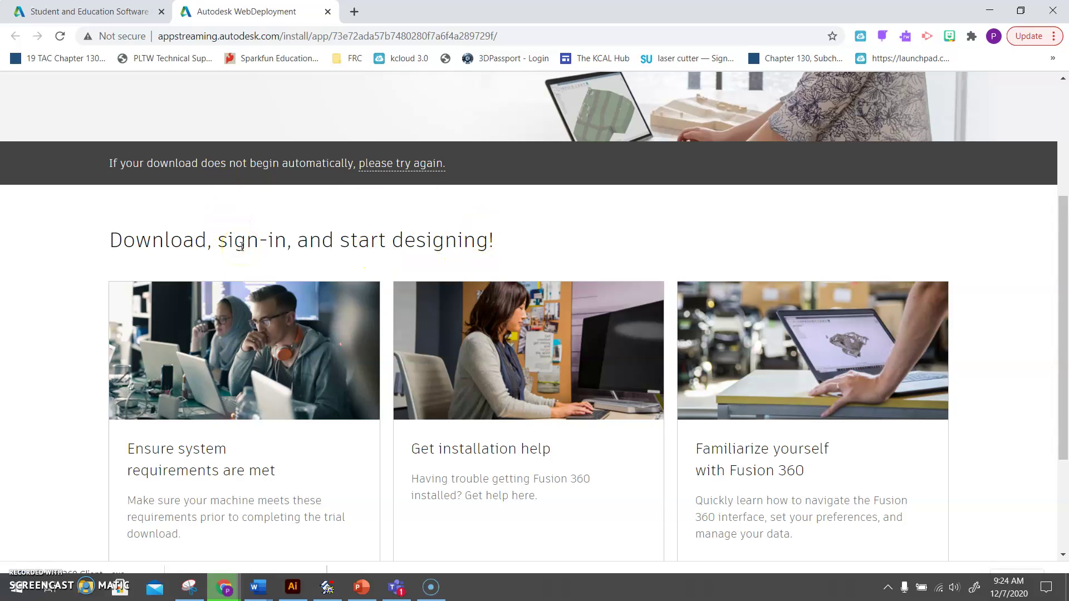
scroll(56, 387, "down", 3)
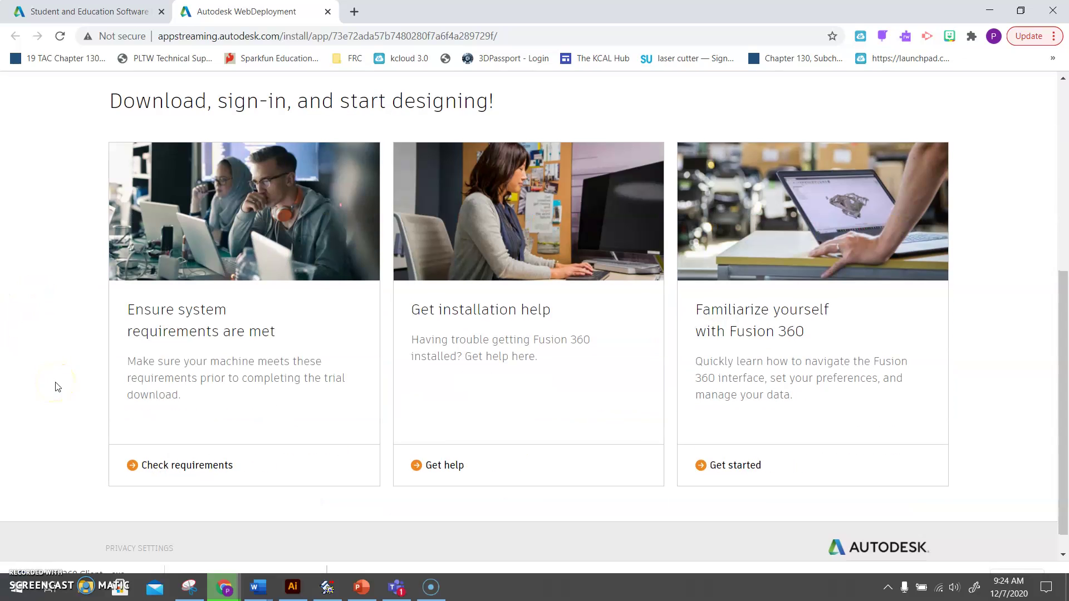
scroll(52, 370, "up", 5)
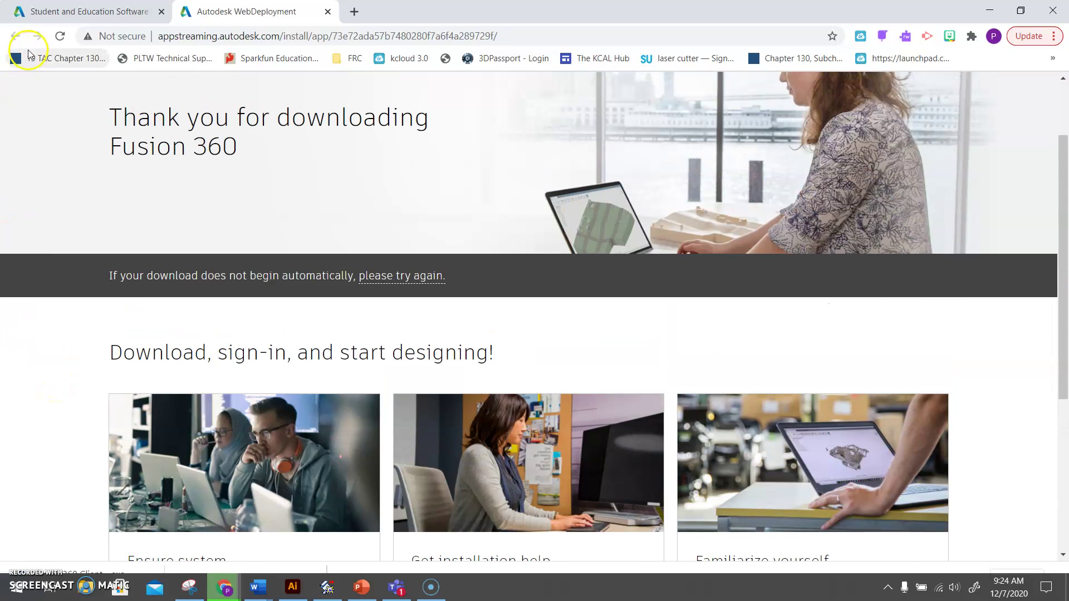
left_click(45, 12)
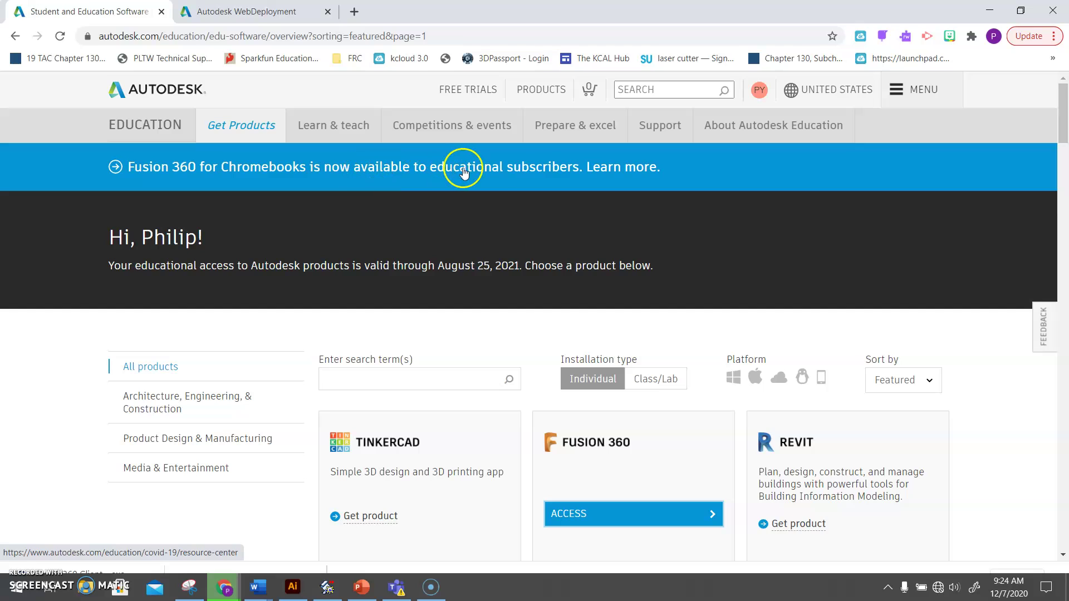
Try the Fusion 360 for Chromebooks page, go back, and scroll the catalogue to page 2's FormIt Pro–Inventor CAM listings.
left_click(617, 170)
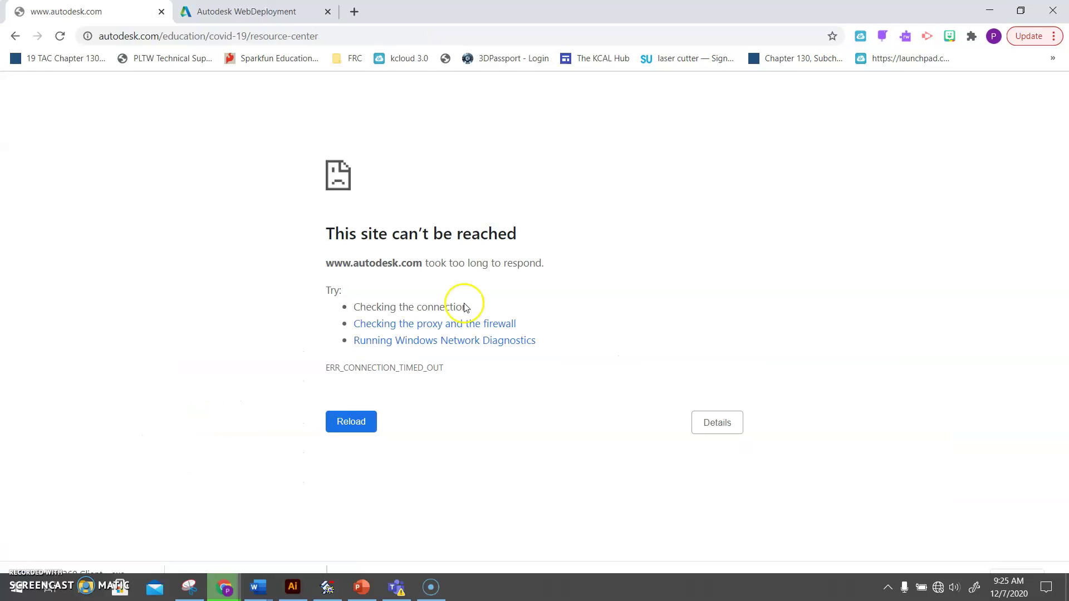
left_click(15, 36)
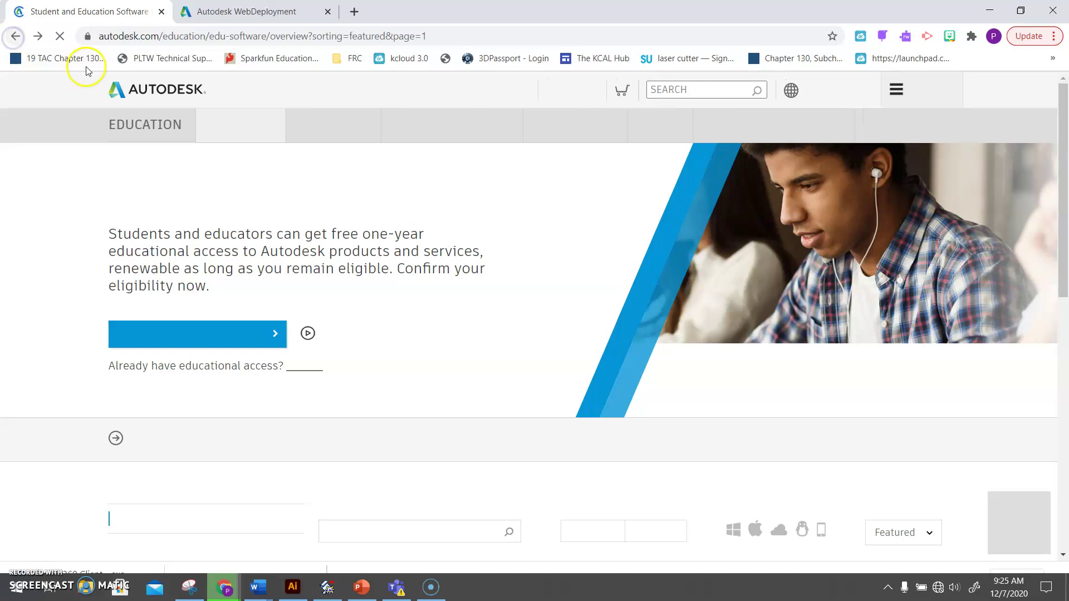
scroll(418, 376, "down", 4)
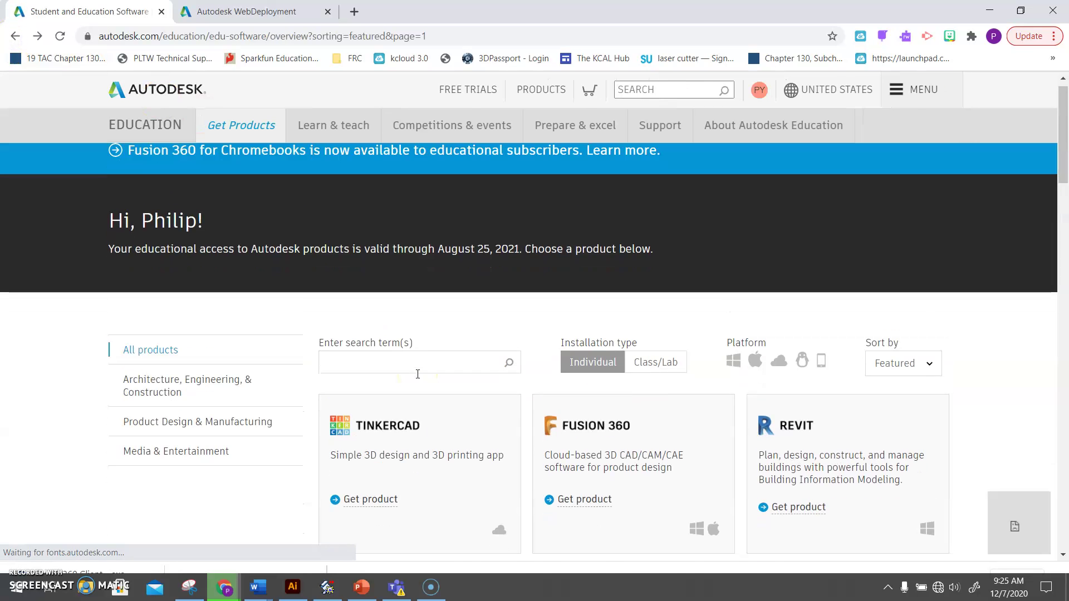
scroll(418, 374, "down", 10)
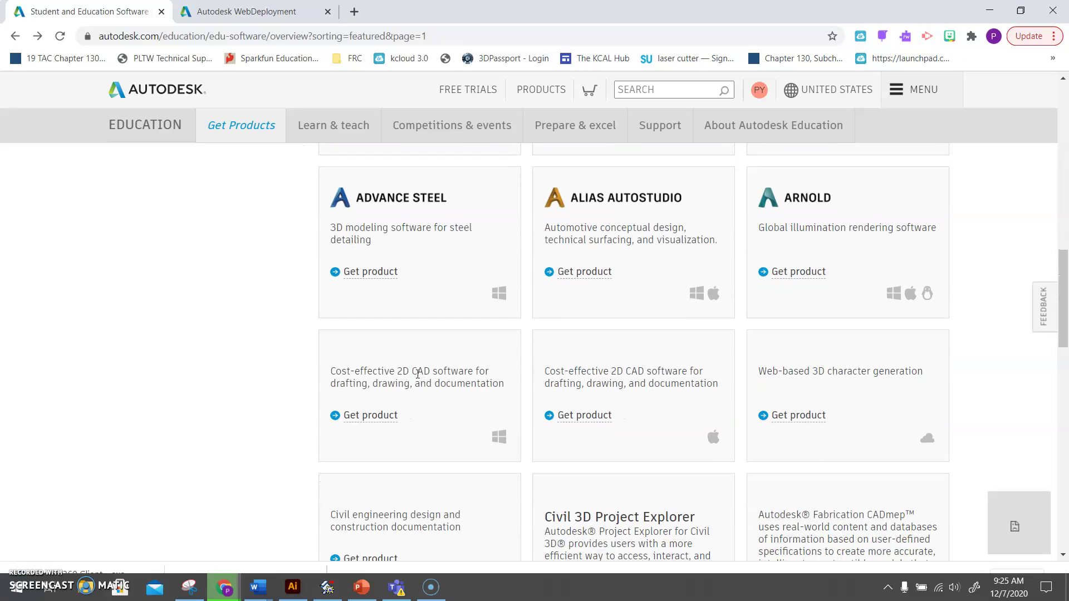
scroll(417, 374, "down", 7)
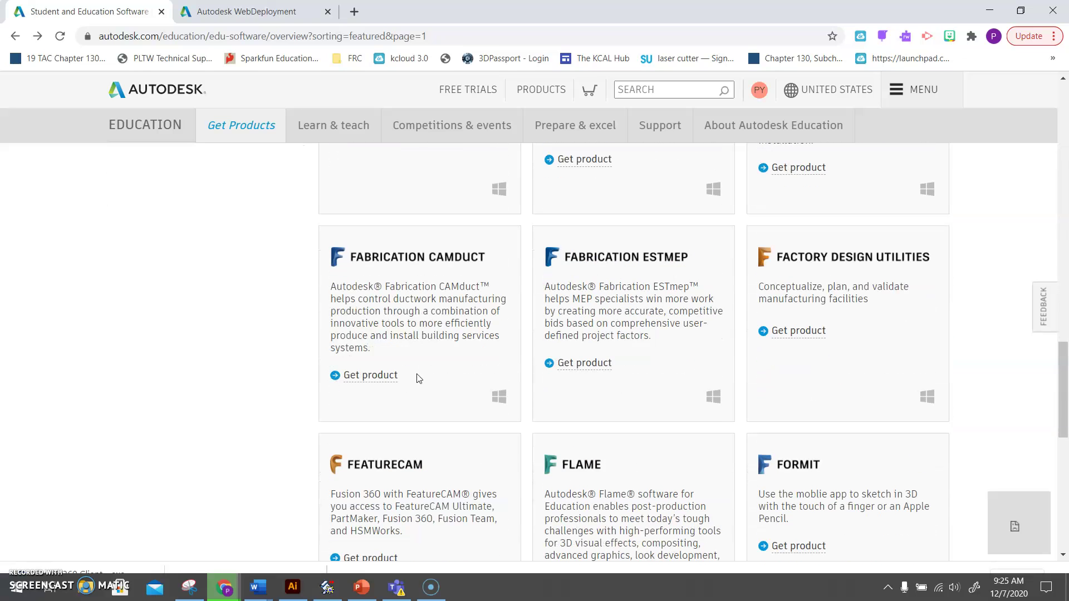
scroll(419, 378, "down", 6)
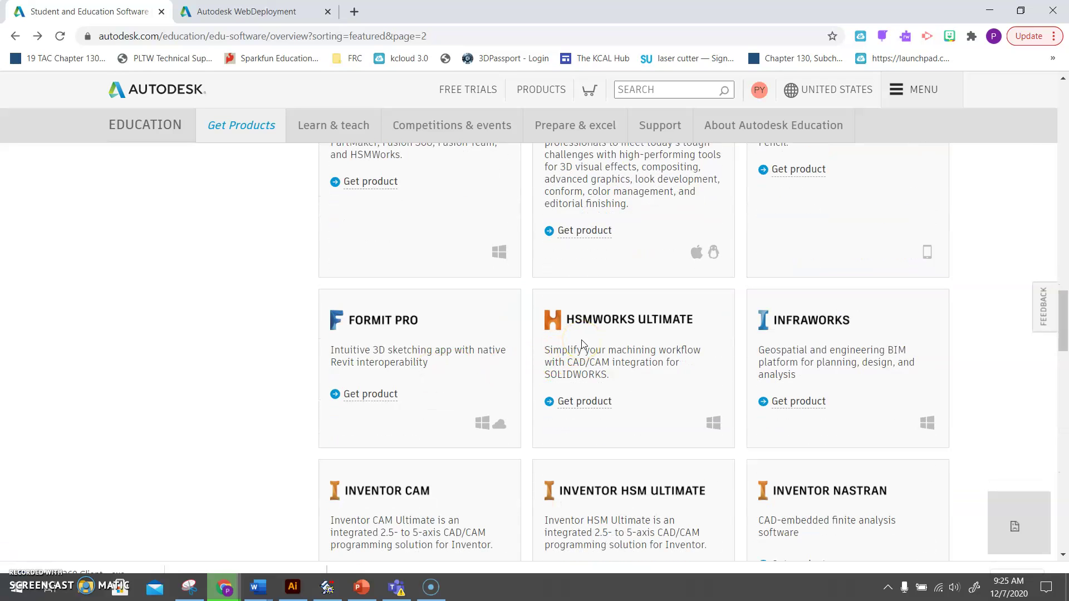
scroll(582, 343, "down", 3)
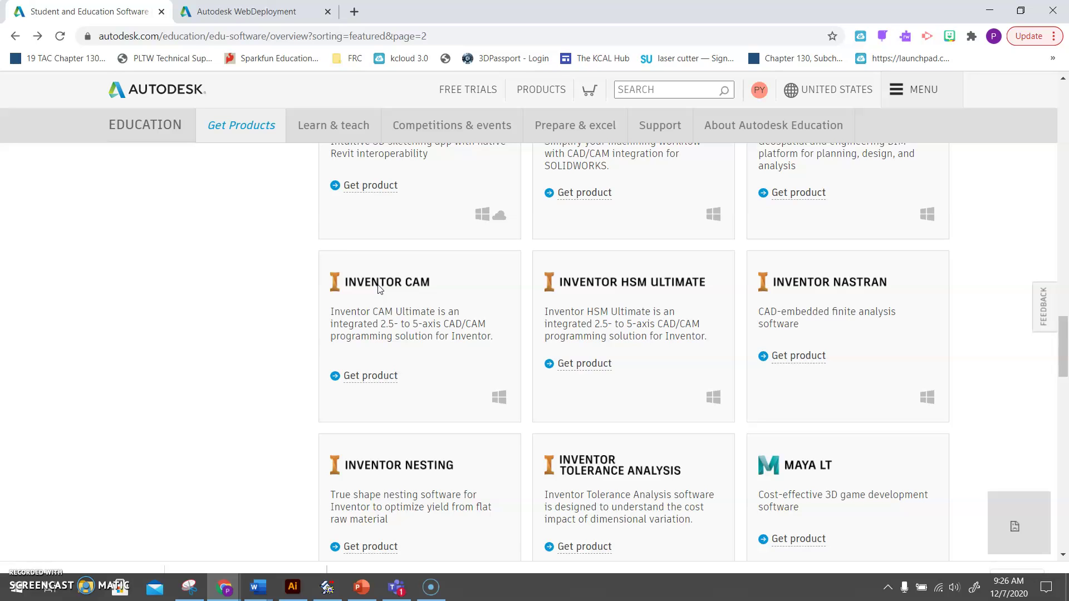
scroll(378, 288, "up", 2)
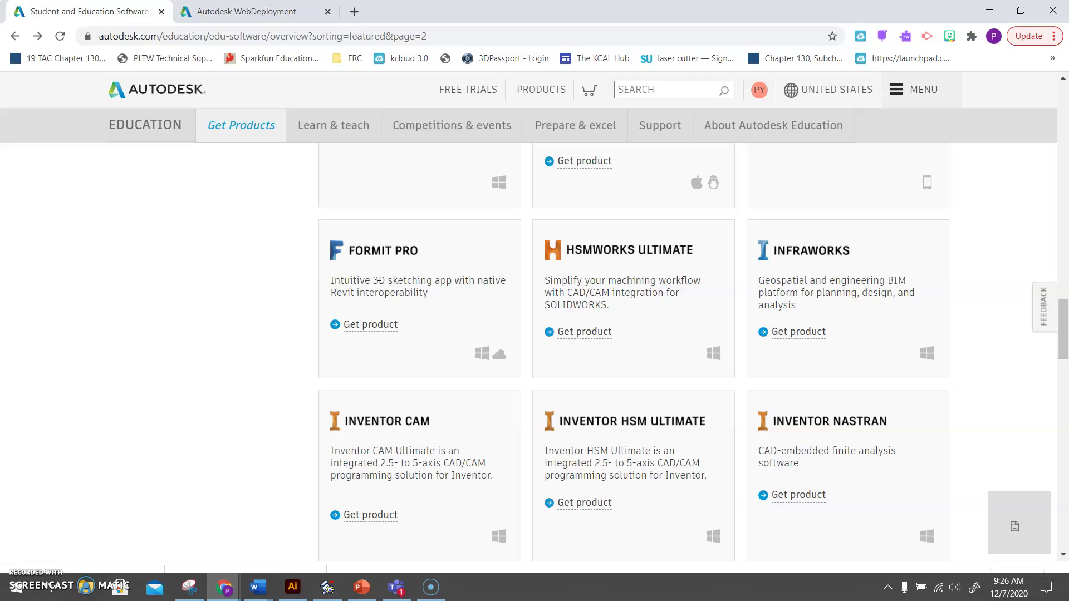